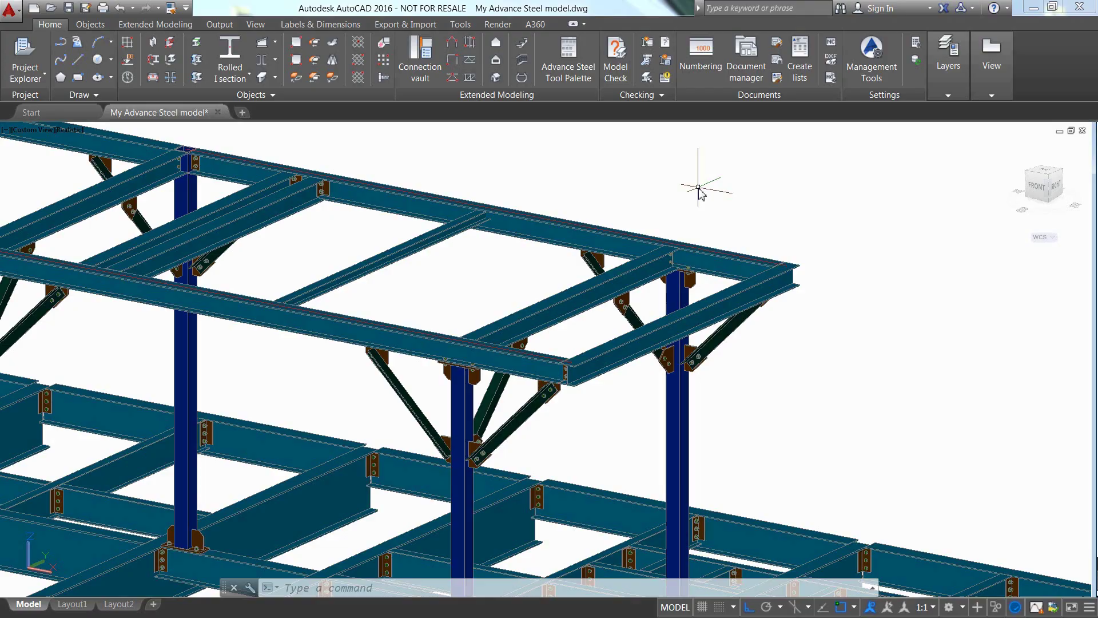
In Defaults filtered by COLOR, set Drawing-Presentation 'Color of object labels in details' to 72.
{"action": "left_click", "coordinate": [867, 68]}
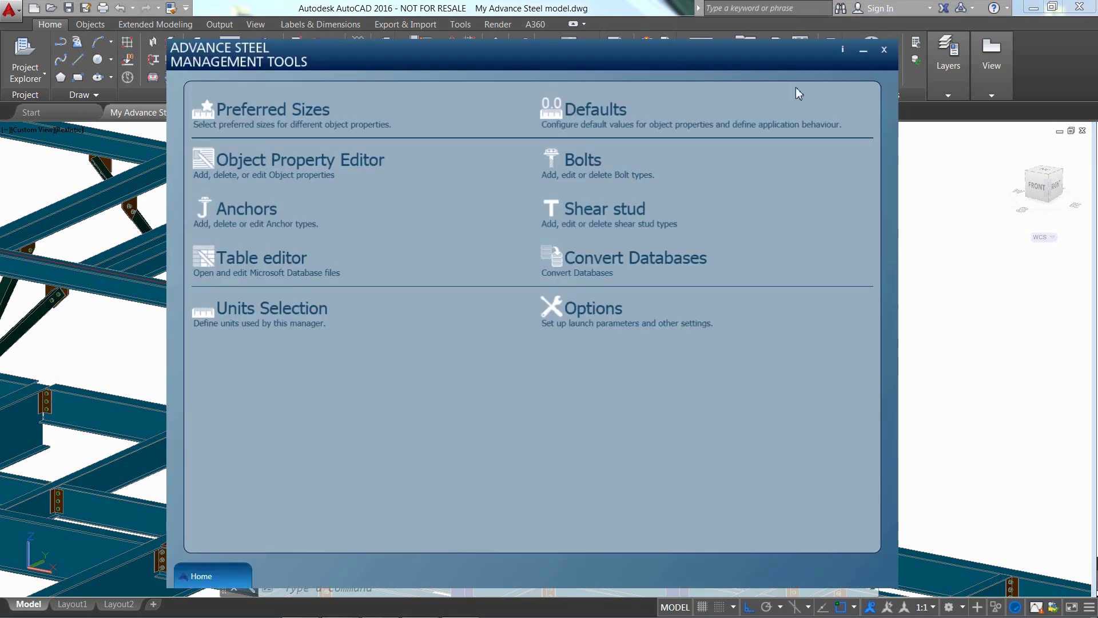
{"action": "left_click", "coordinate": [614, 121]}
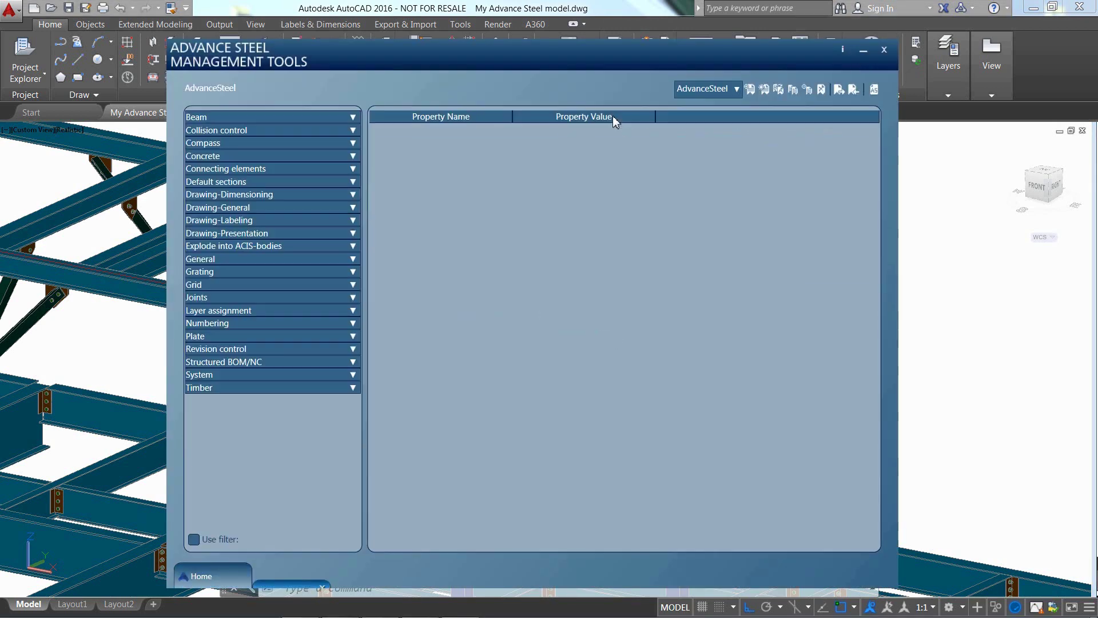
{"action": "left_click", "coordinate": [195, 539]}
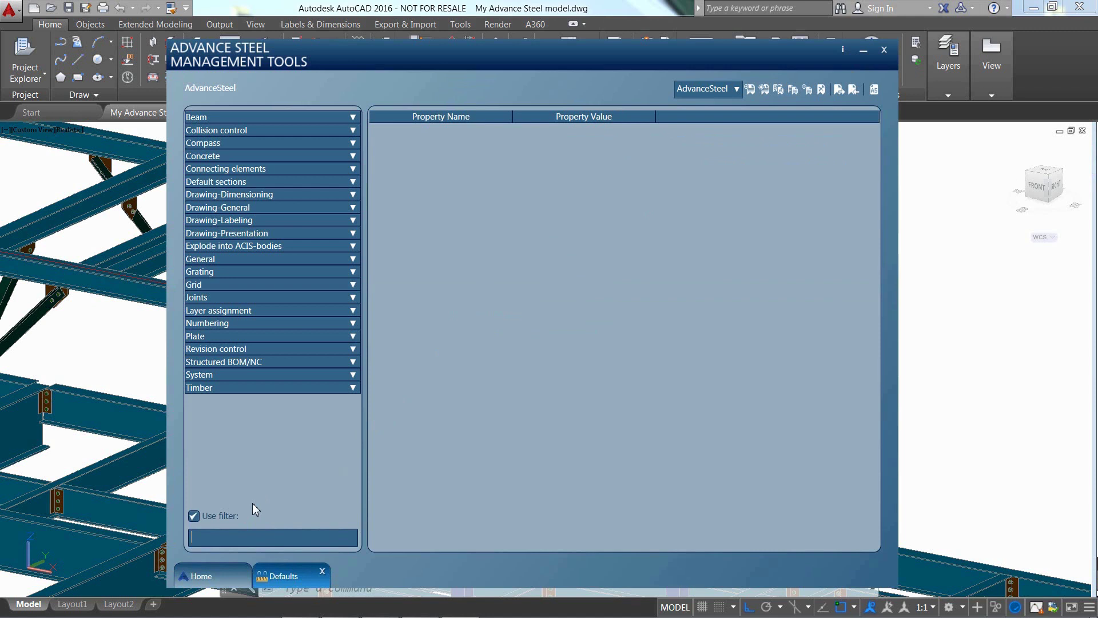
{"action": "type", "text": "COLOR"}
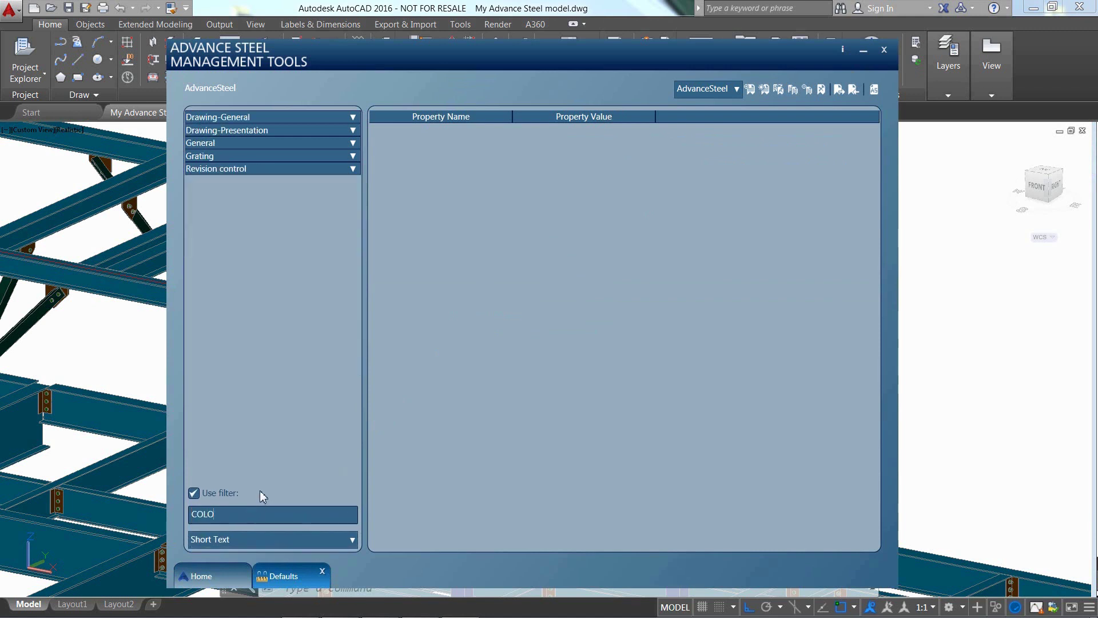
{"action": "left_click", "coordinate": [353, 131]}
{"action": "left_click", "coordinate": [210, 142]}
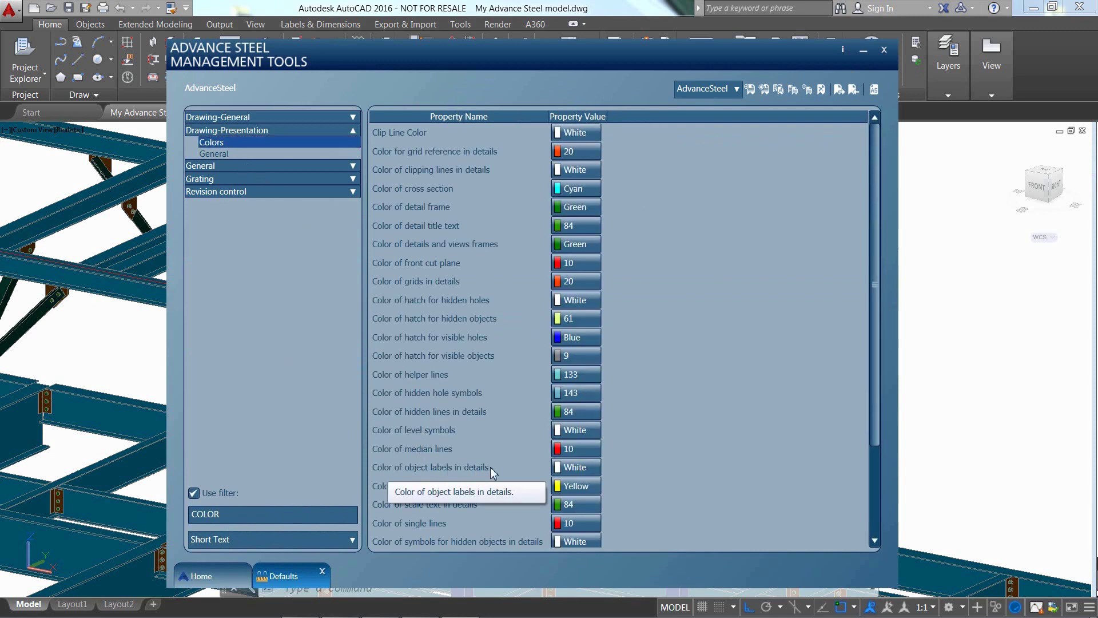
{"action": "left_click", "coordinate": [591, 468]}
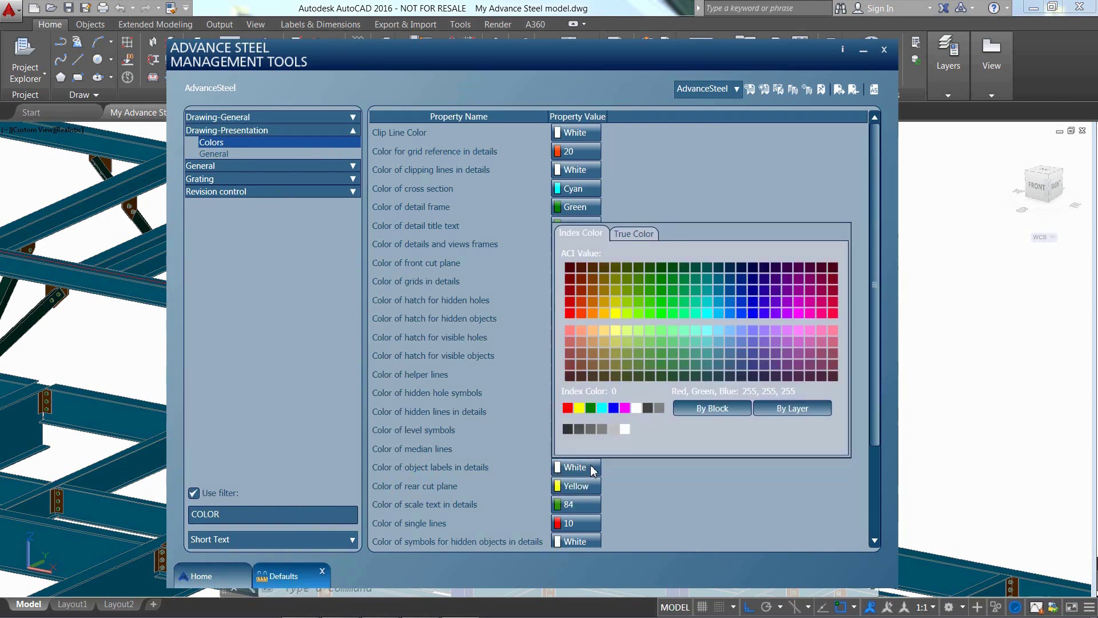
{"action": "left_click", "coordinate": [640, 303]}
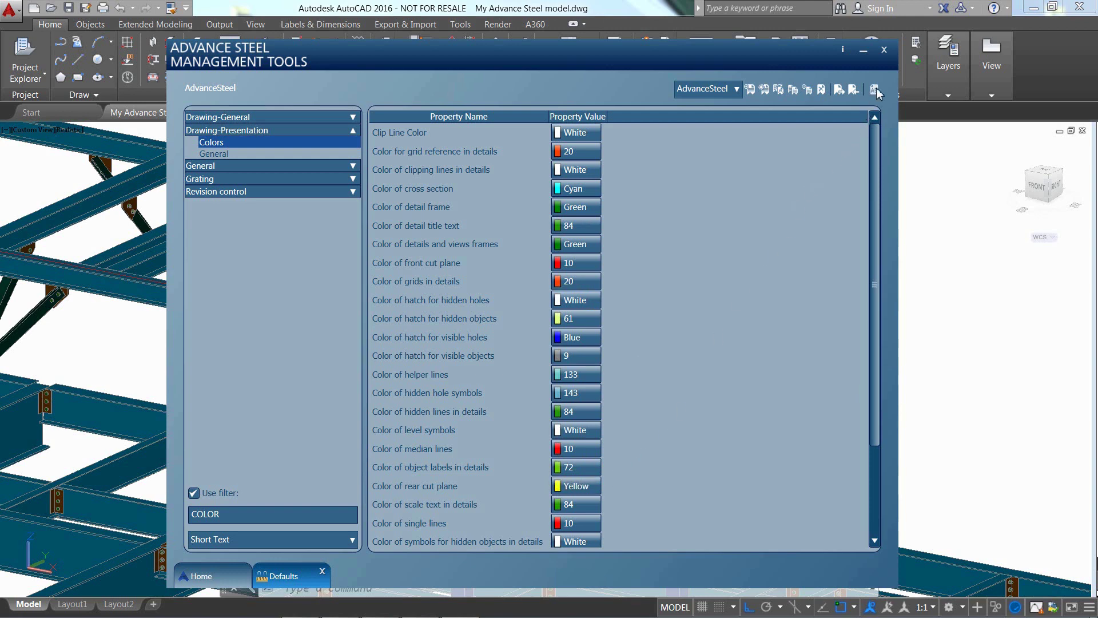
Close Management Tools, update the defaults, and bring up the Drawing Style Manager.
{"action": "left_click", "coordinate": [884, 51]}
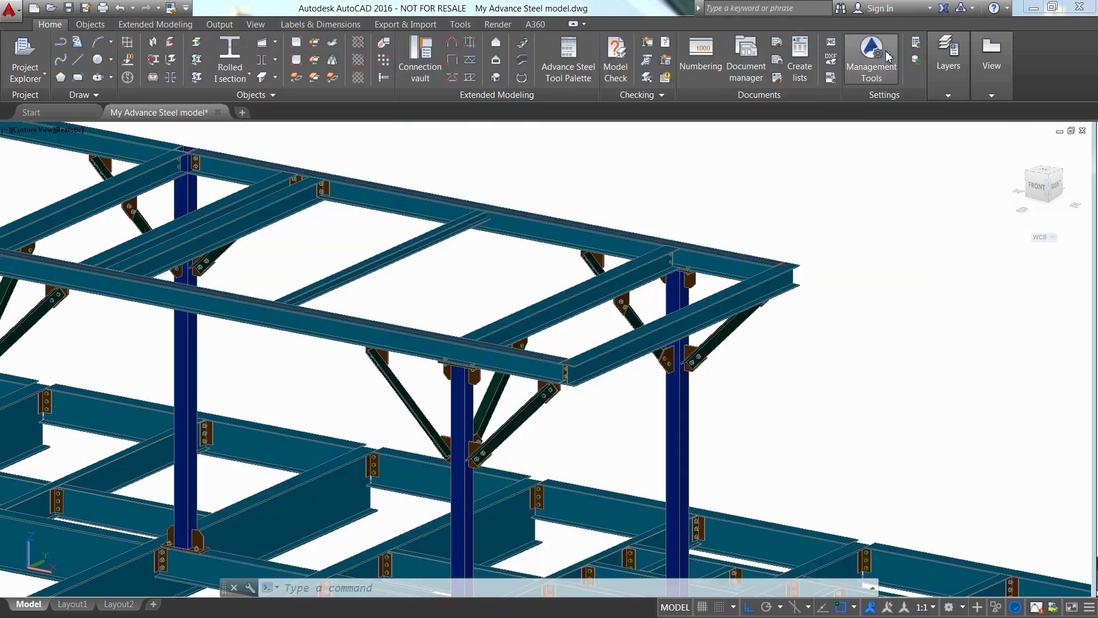
{"action": "left_click", "coordinate": [915, 62]}
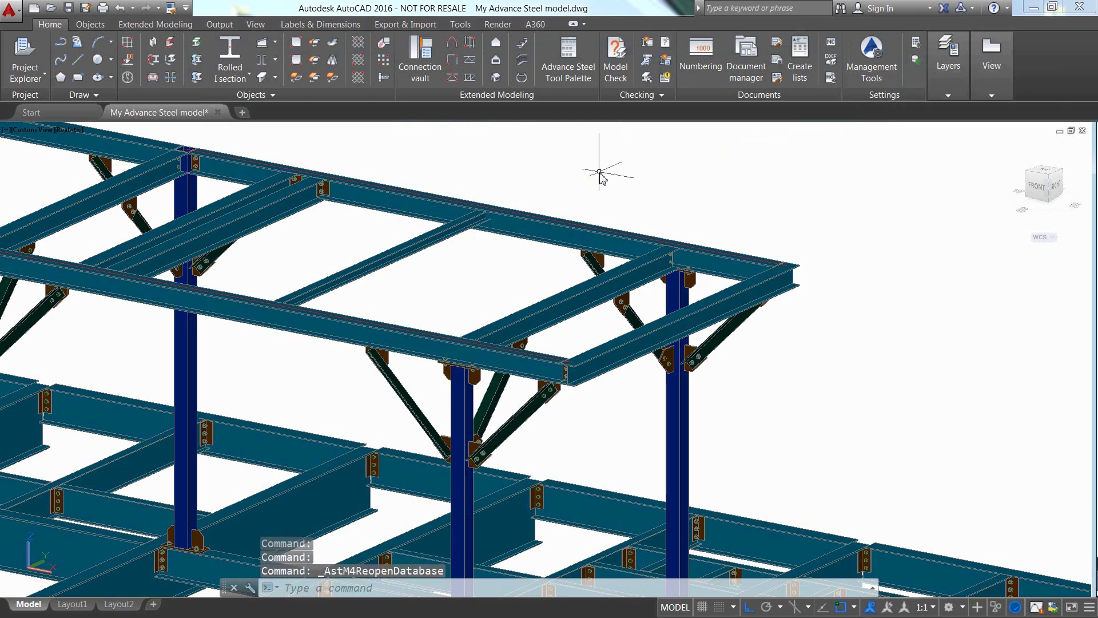
{"action": "left_click", "coordinate": [226, 25]}
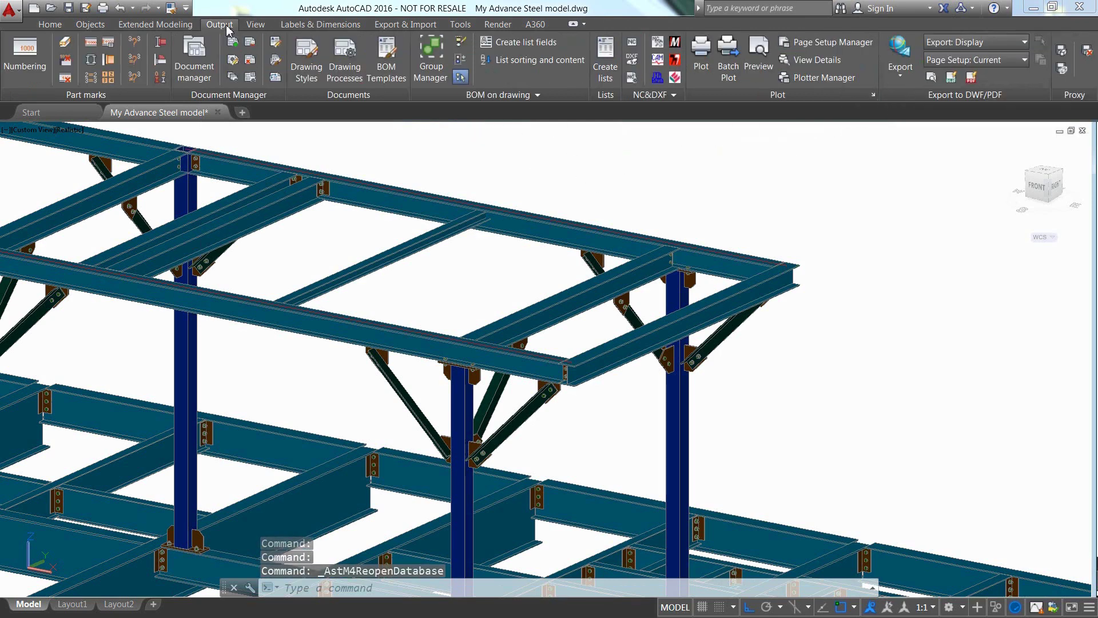
{"action": "left_click", "coordinate": [233, 59]}
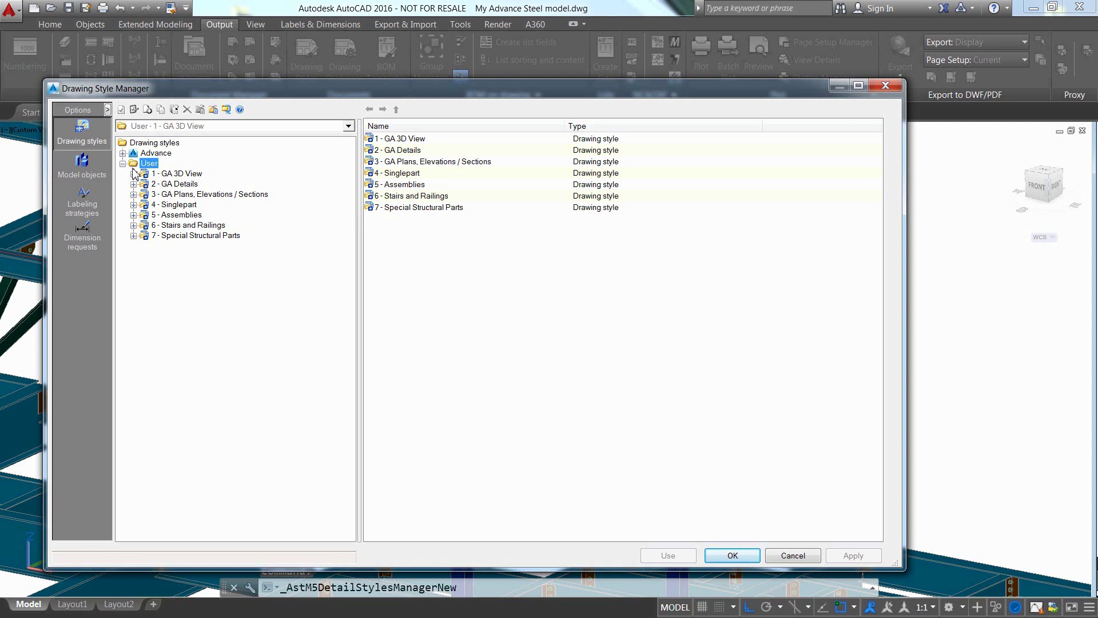
Copy '1 - 3D View - Objects Selected - Labels' as 'MY STYLE - 1 - 3D View - Objects Selected - Labels'.
{"action": "left_click", "coordinate": [134, 174]}
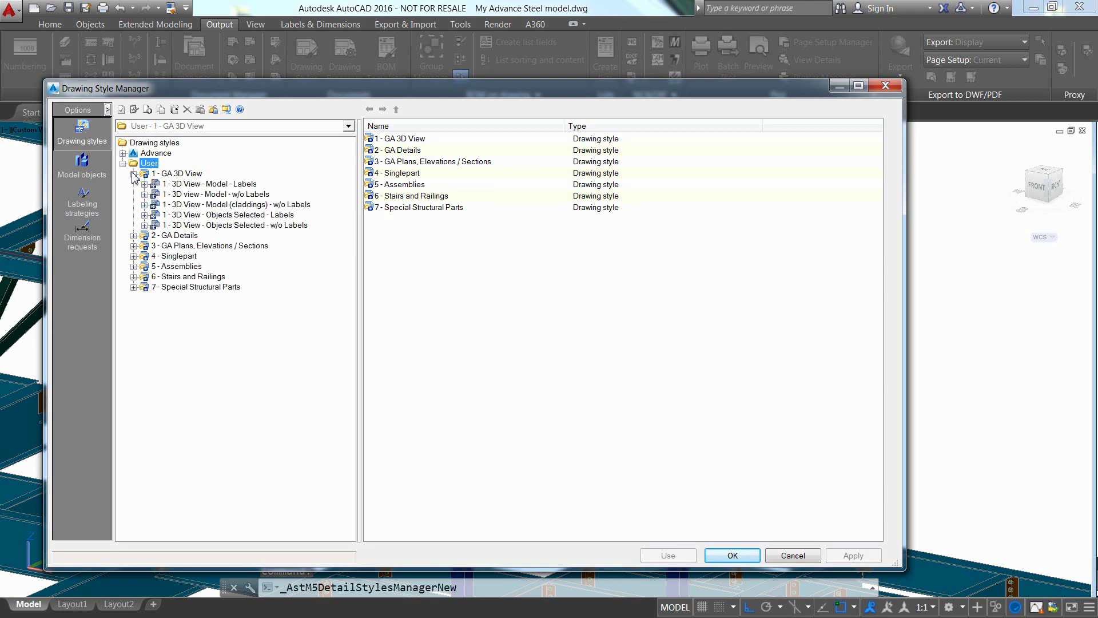
{"action": "left_click", "coordinate": [235, 216]}
{"action": "right_click", "coordinate": [234, 218]}
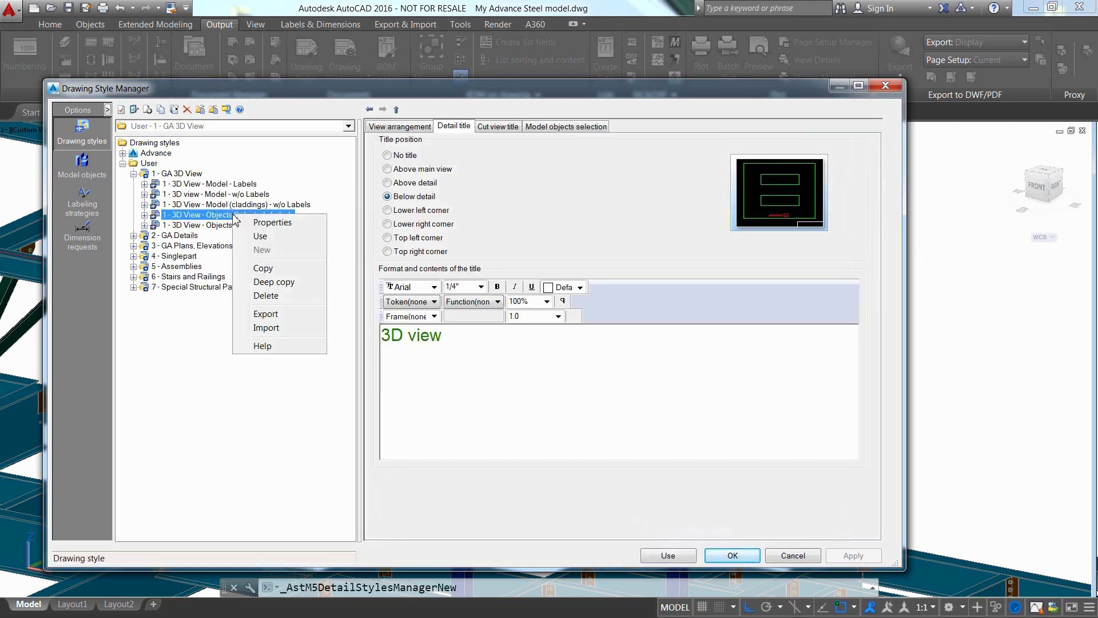
{"action": "left_click", "coordinate": [268, 268]}
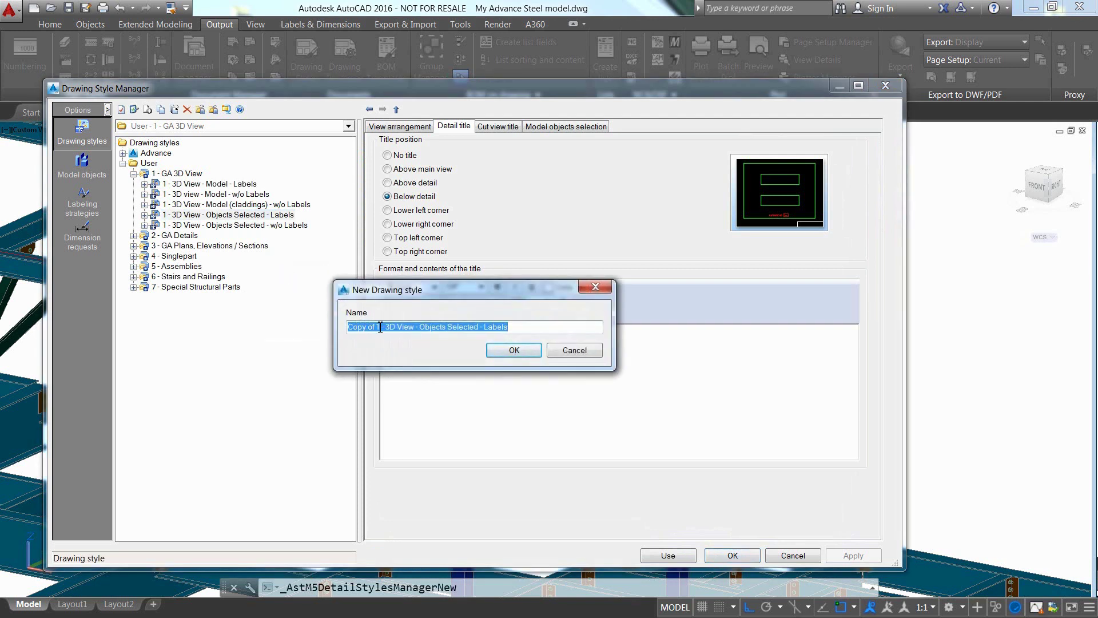
{"action": "left_click_drag", "start_coordinate": [378, 328], "coordinate": [338, 328]}
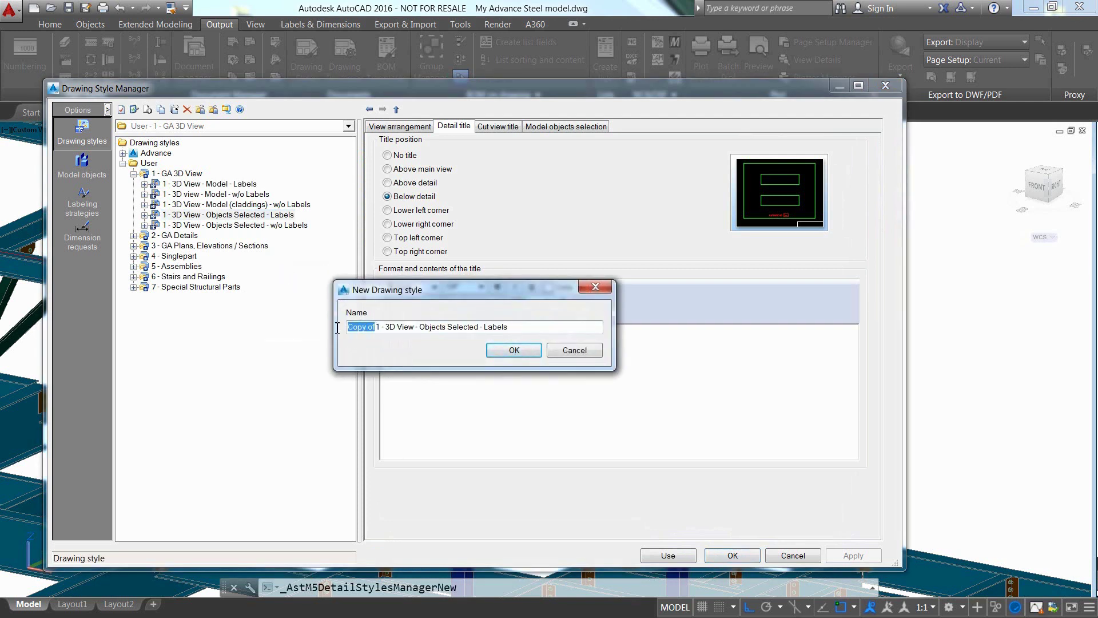
{"action": "type", "text": "MY STYLE"}
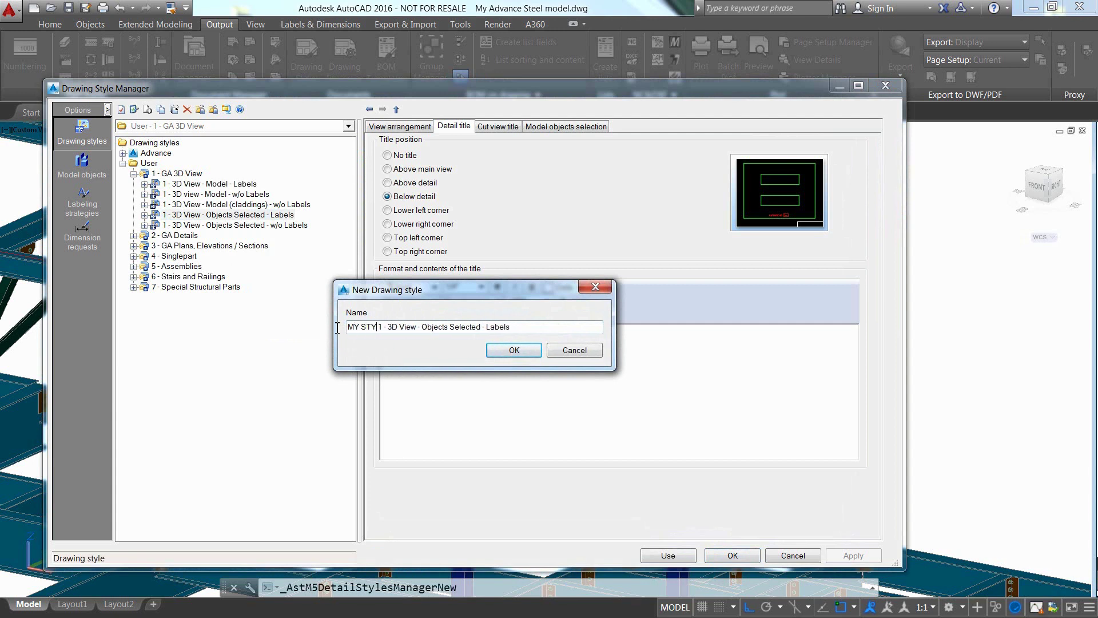
{"action": "type", "text": " -"}
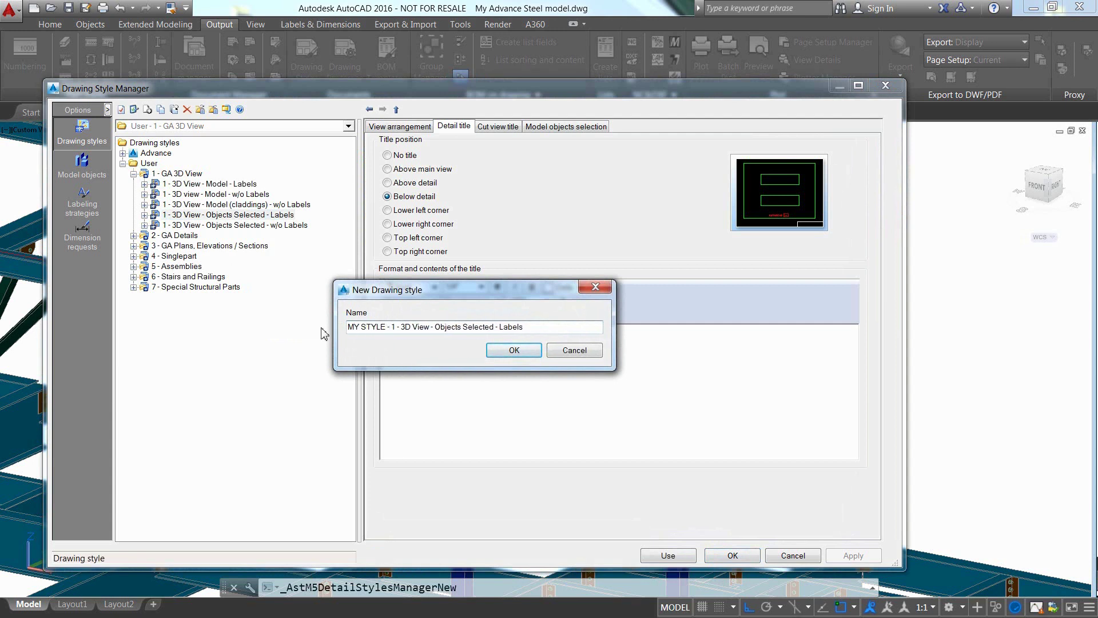
{"action": "left_click", "coordinate": [514, 350]}
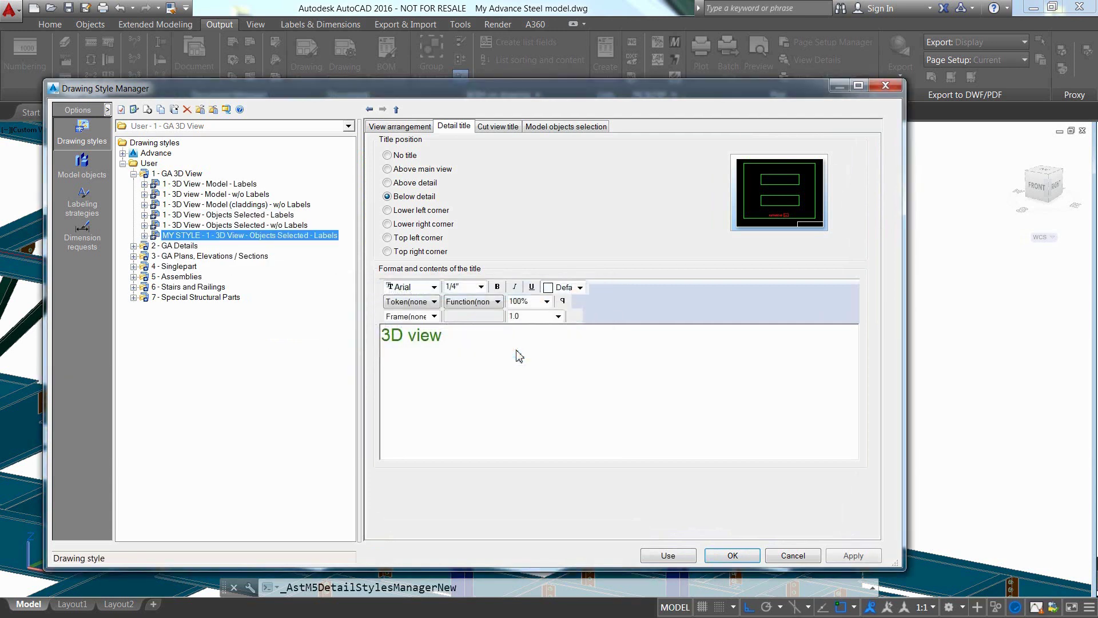
Create the view 'MY STYLE - 1 - 3D view - Labels' from '1 - 3D view - Labels' and apply.
{"action": "left_click", "coordinate": [144, 236]}
{"action": "left_click", "coordinate": [194, 247]}
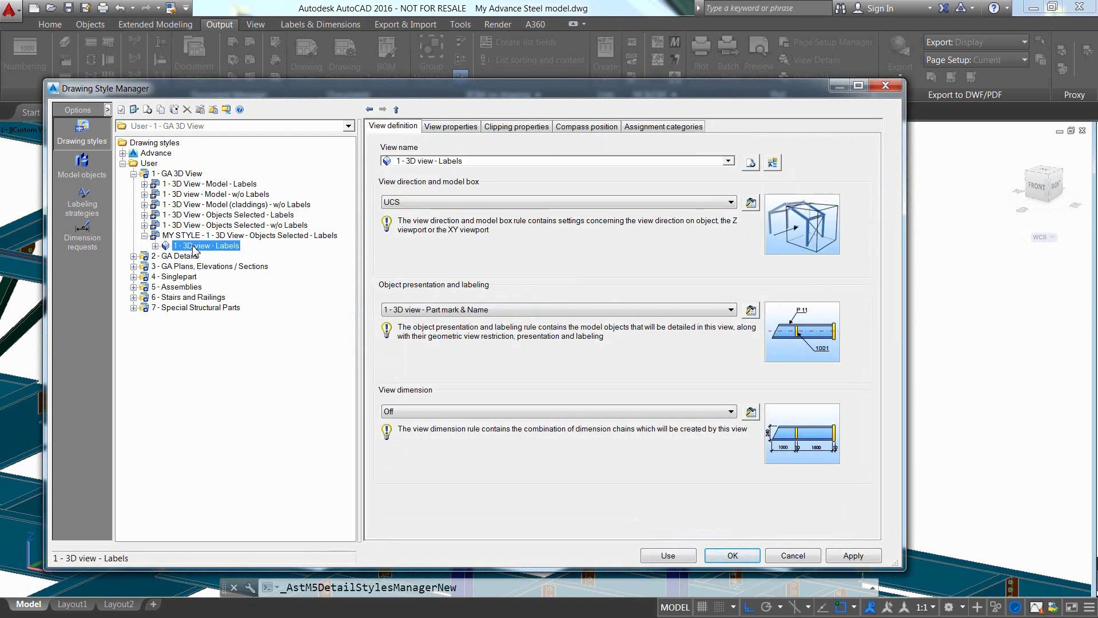
{"action": "left_click", "coordinate": [751, 163]}
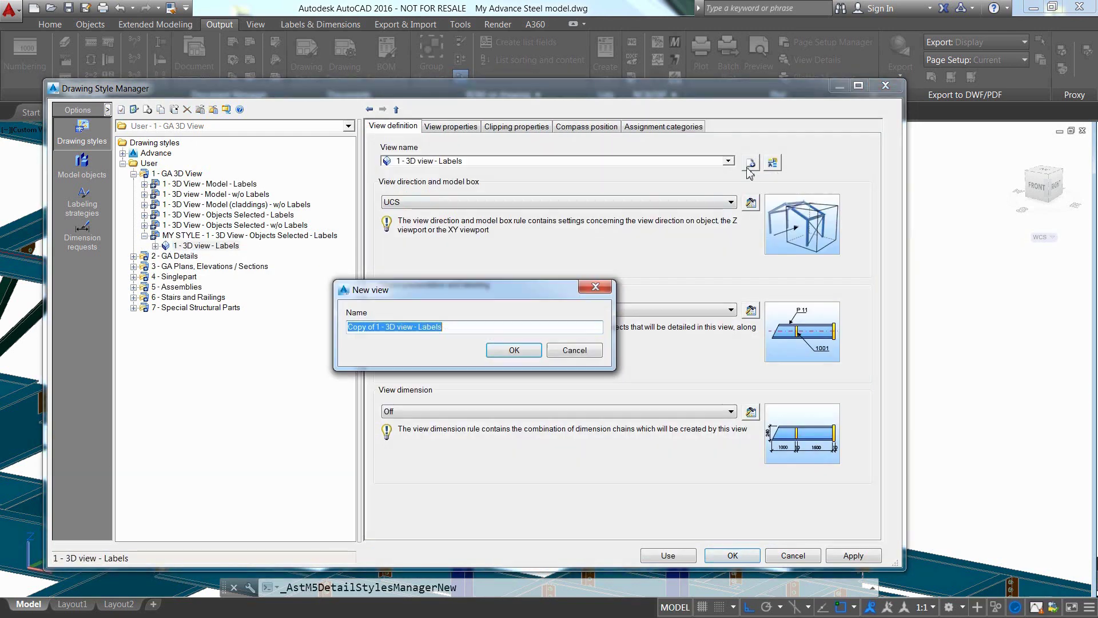
{"action": "left_click_drag", "start_coordinate": [375, 328], "coordinate": [291, 322]}
{"action": "type", "text": "MY STYLE -"}
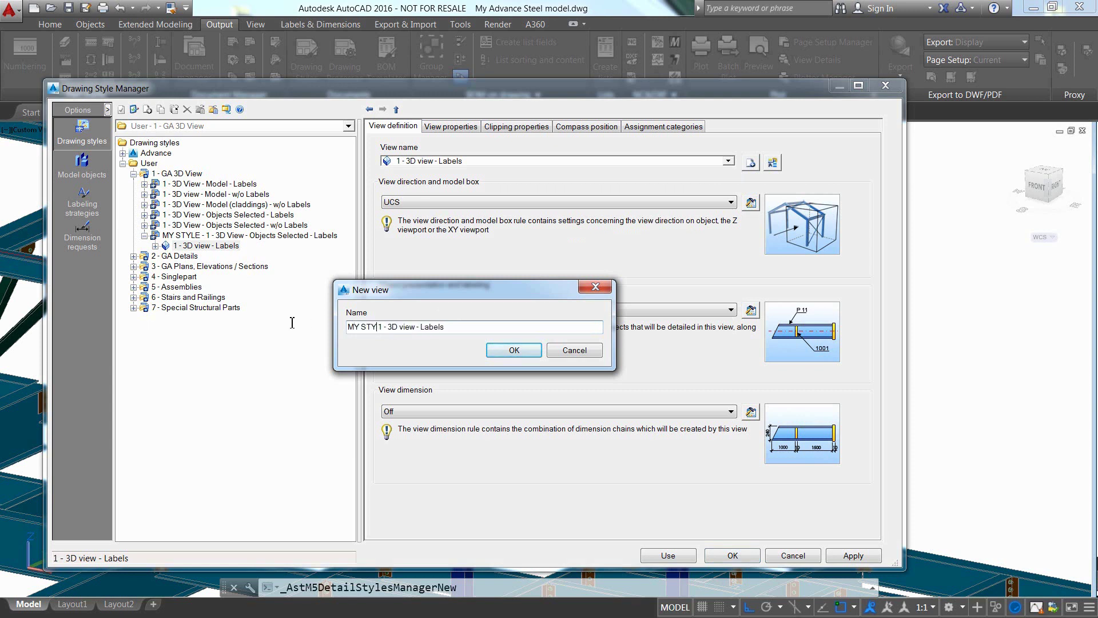
{"action": "left_click", "coordinate": [514, 350]}
{"action": "left_click", "coordinate": [855, 555]}
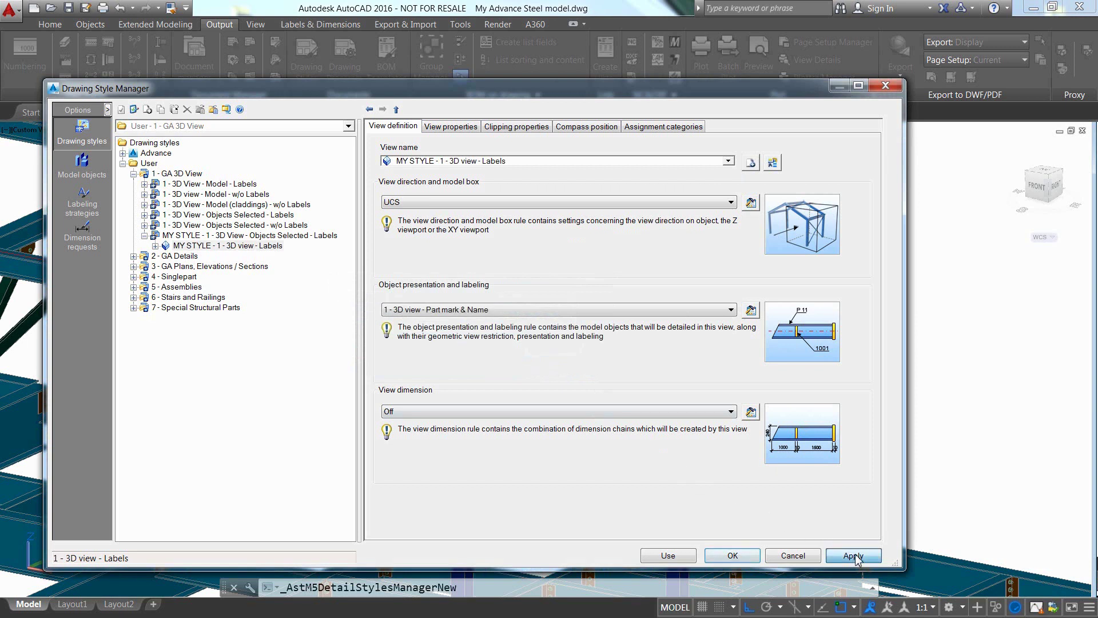
Copy the presentation rule set as 'MY STYLE - 1 - 3D view - Part mark & Name' and expand its rules.
{"action": "left_click", "coordinate": [155, 246]}
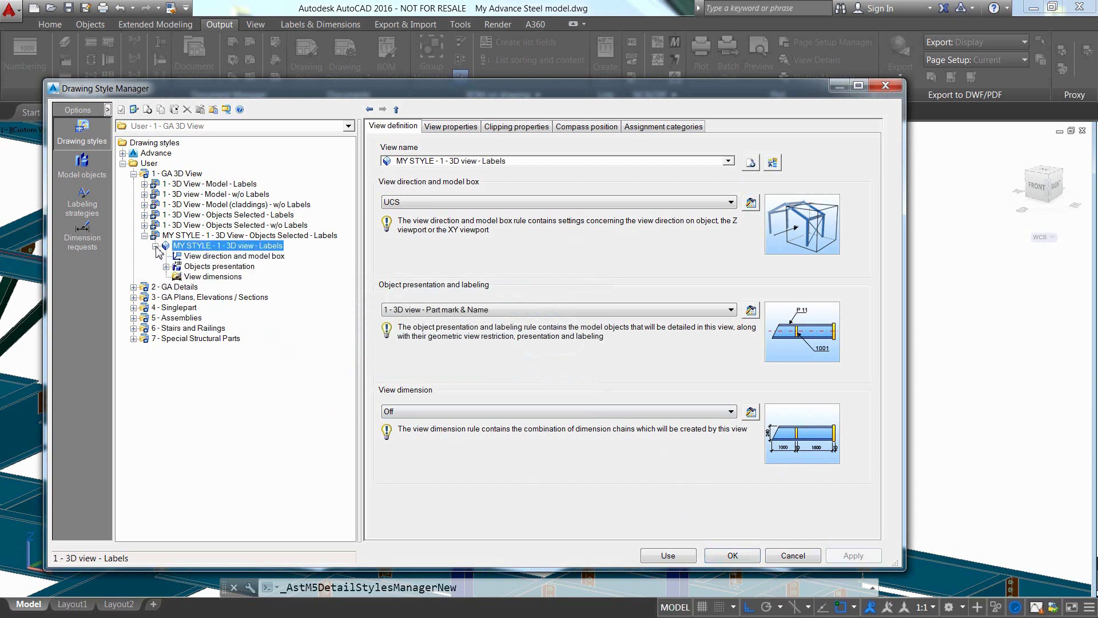
{"action": "left_click", "coordinate": [199, 267]}
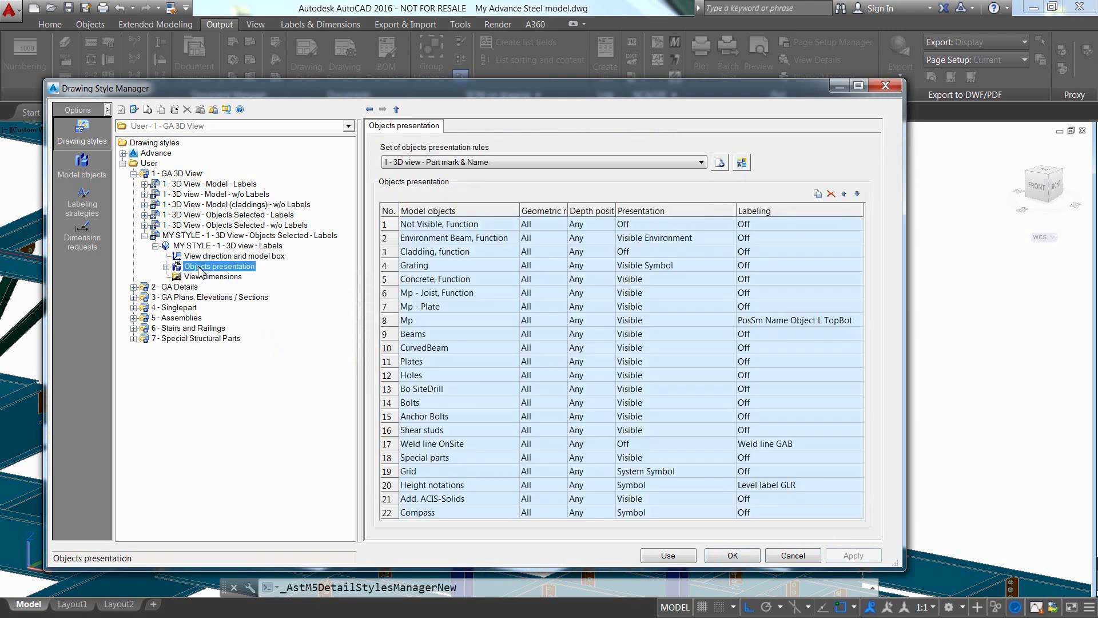
{"action": "left_click", "coordinate": [720, 163]}
{"action": "left_click_drag", "start_coordinate": [376, 327], "coordinate": [294, 324]}
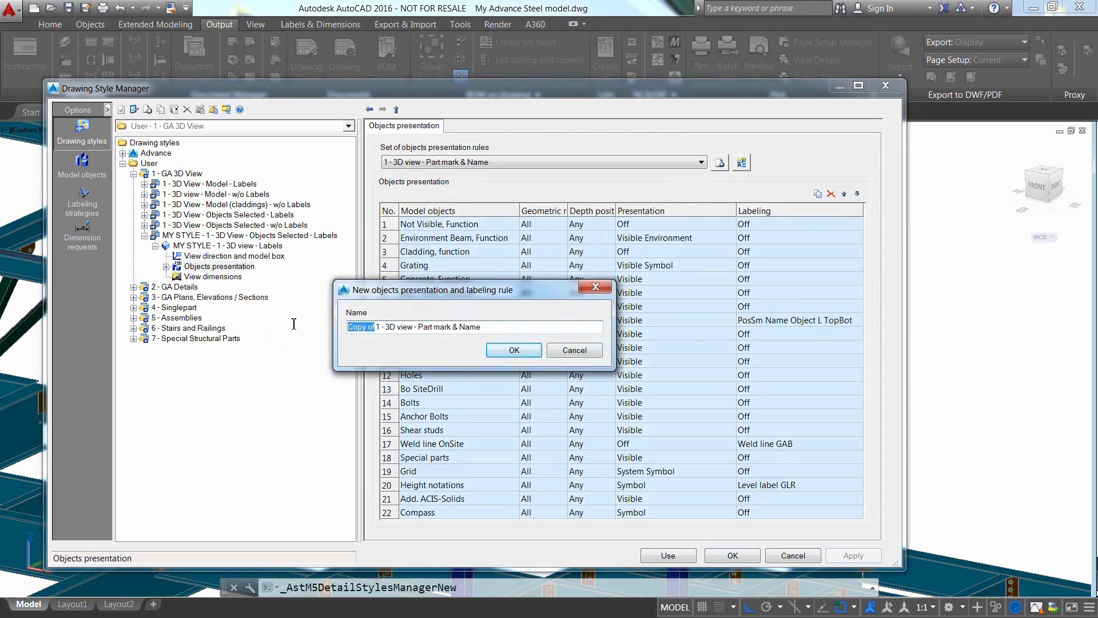
{"action": "type", "text": "MY STY"}
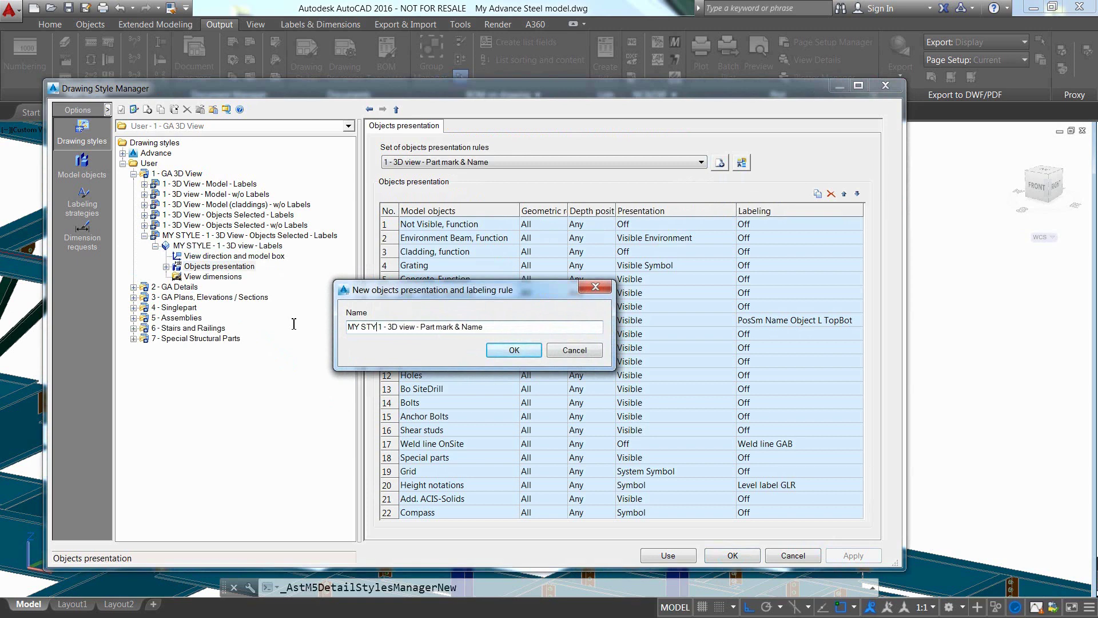
{"action": "type", "text": "LE -"}
{"action": "left_click", "coordinate": [511, 351]}
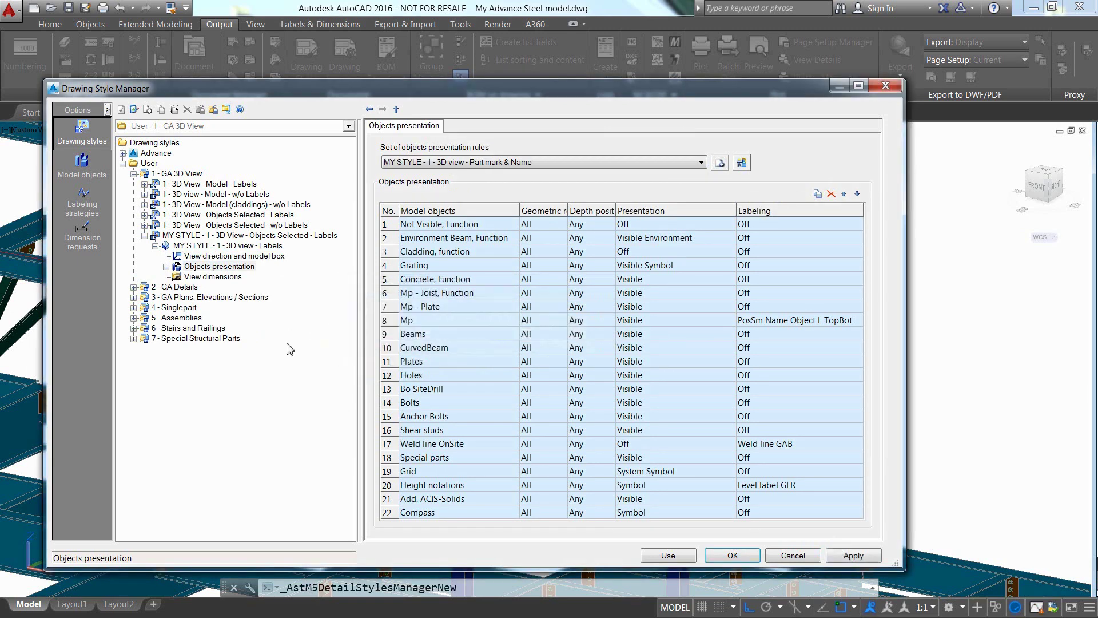
{"action": "left_click", "coordinate": [166, 267]}
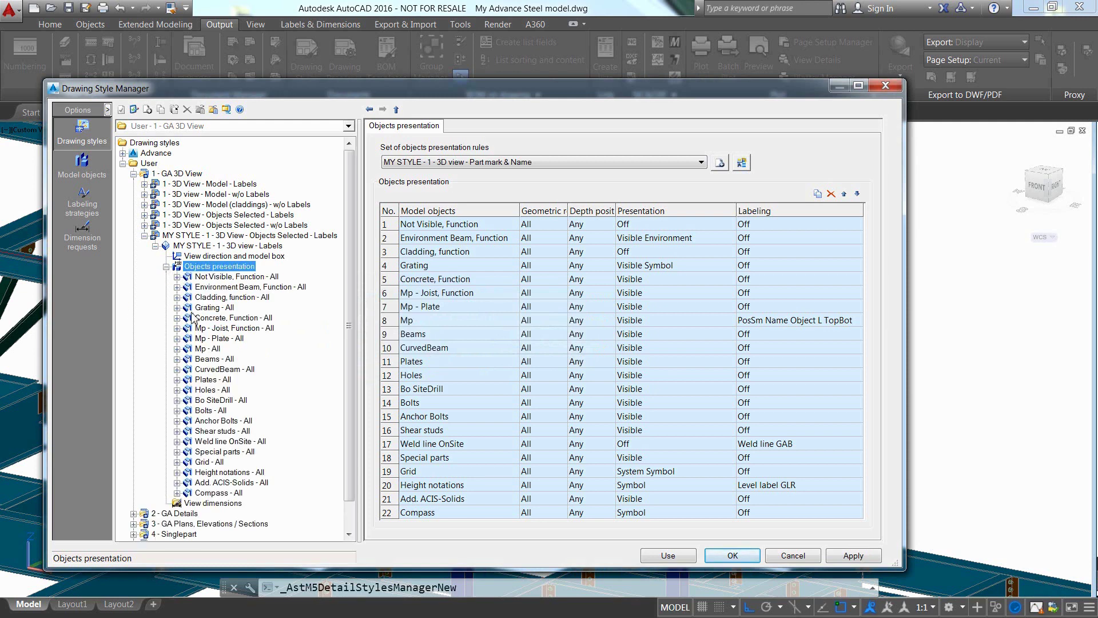
Copy the Mp - All labeling strategy as 'MY STYLE - PosSm Name Object L TopBot'.
{"action": "left_click", "coordinate": [205, 349]}
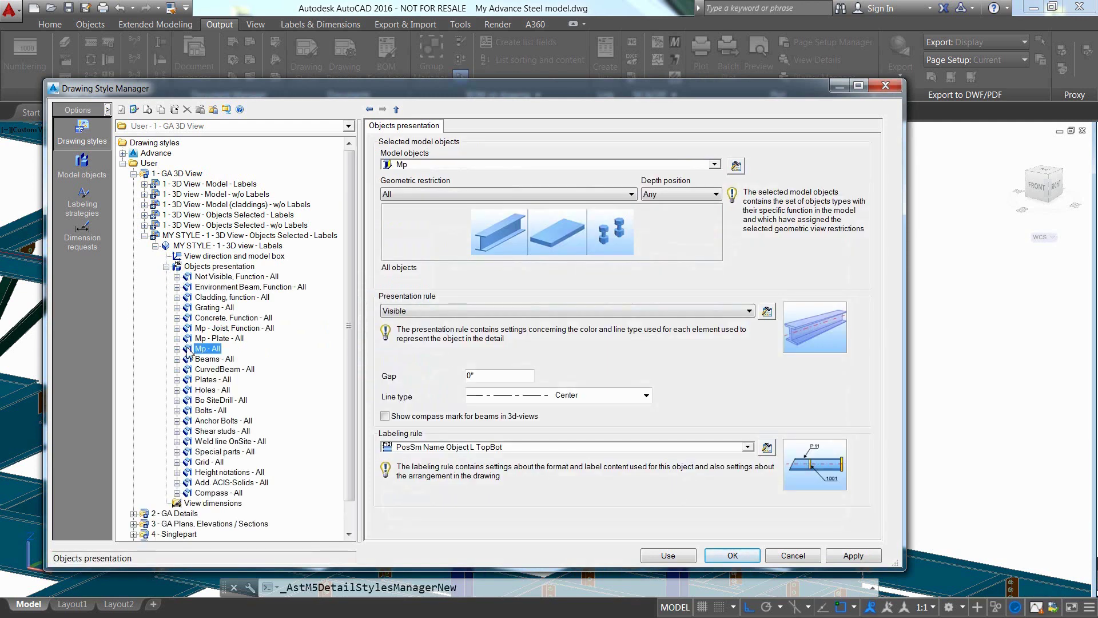
{"action": "left_click", "coordinate": [176, 349]}
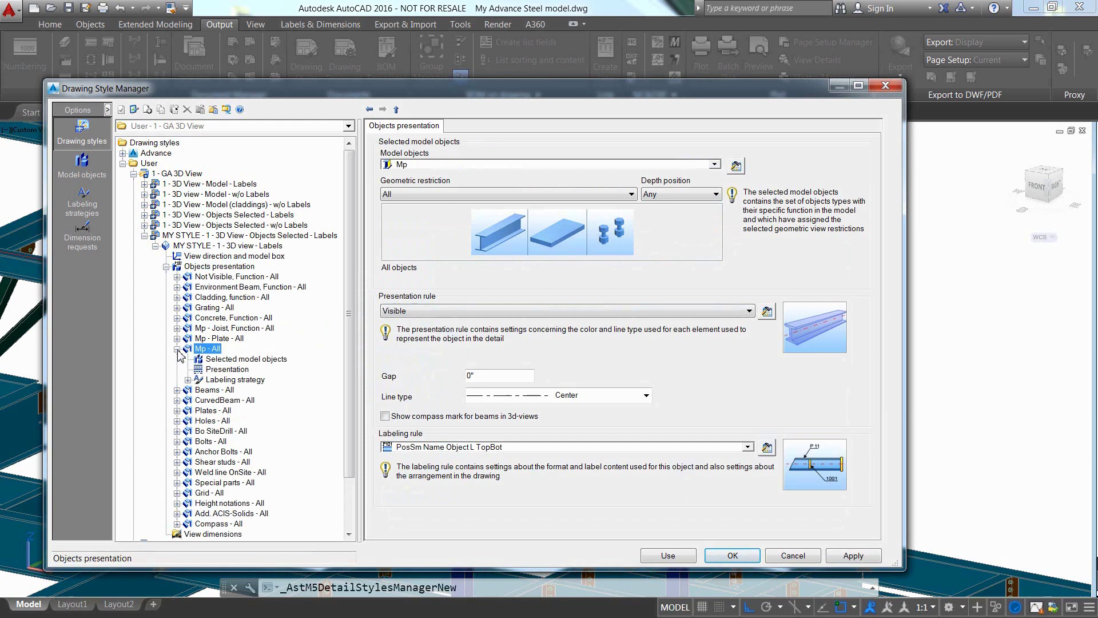
{"action": "left_click", "coordinate": [234, 380]}
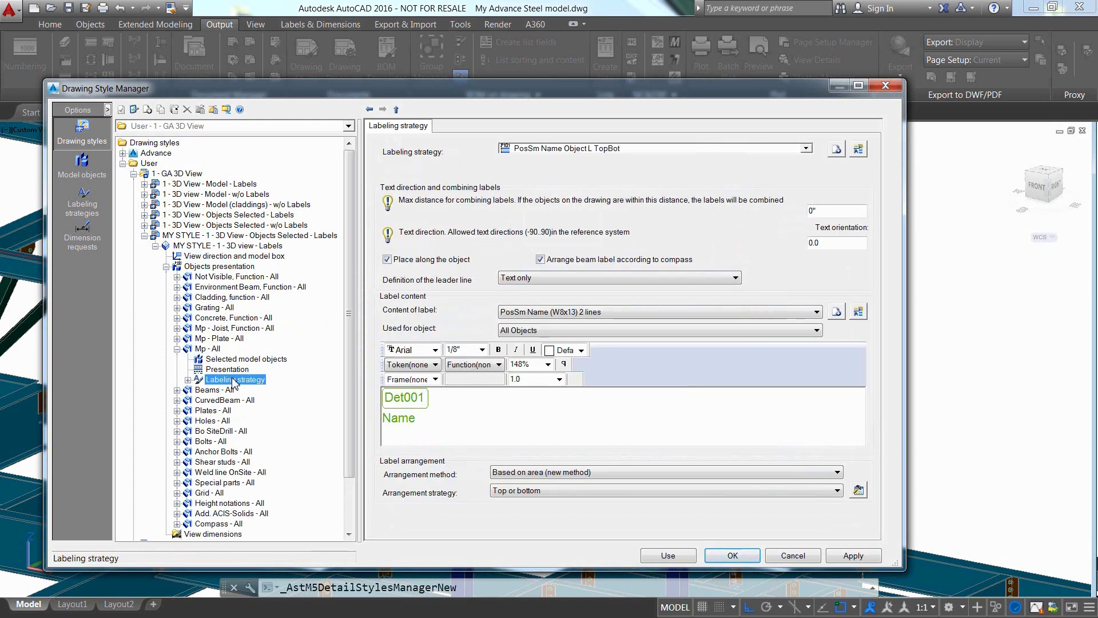
{"action": "left_click", "coordinate": [837, 149]}
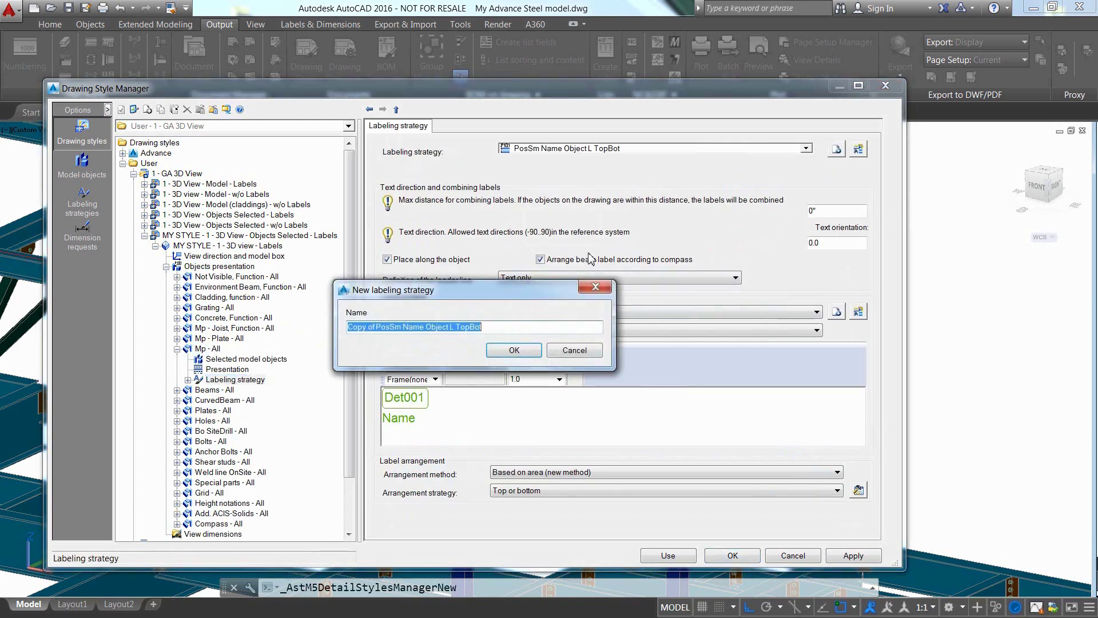
{"action": "left_click", "coordinate": [377, 327]}
{"action": "left_click_drag", "start_coordinate": [377, 327], "coordinate": [315, 324]}
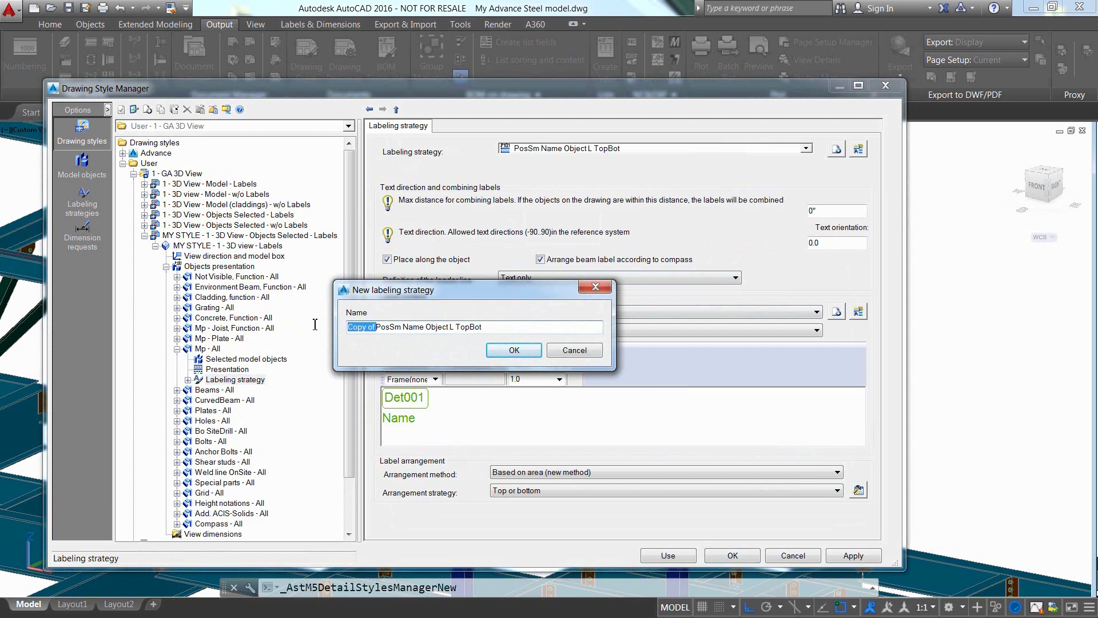
{"action": "type", "text": "MY STYLE -"}
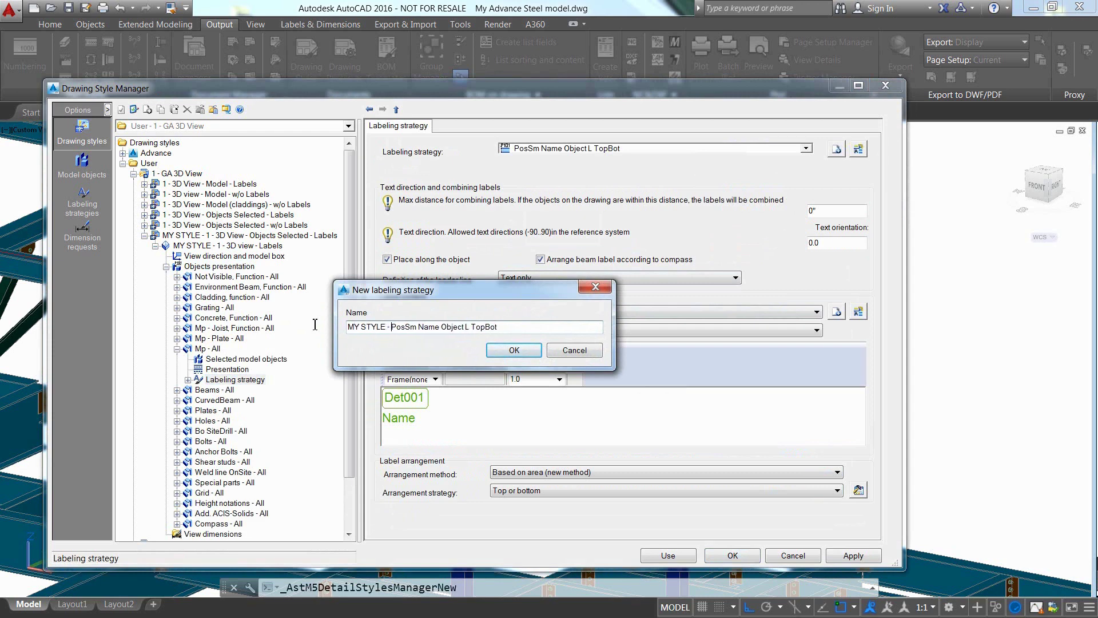
{"action": "left_click", "coordinate": [502, 353]}
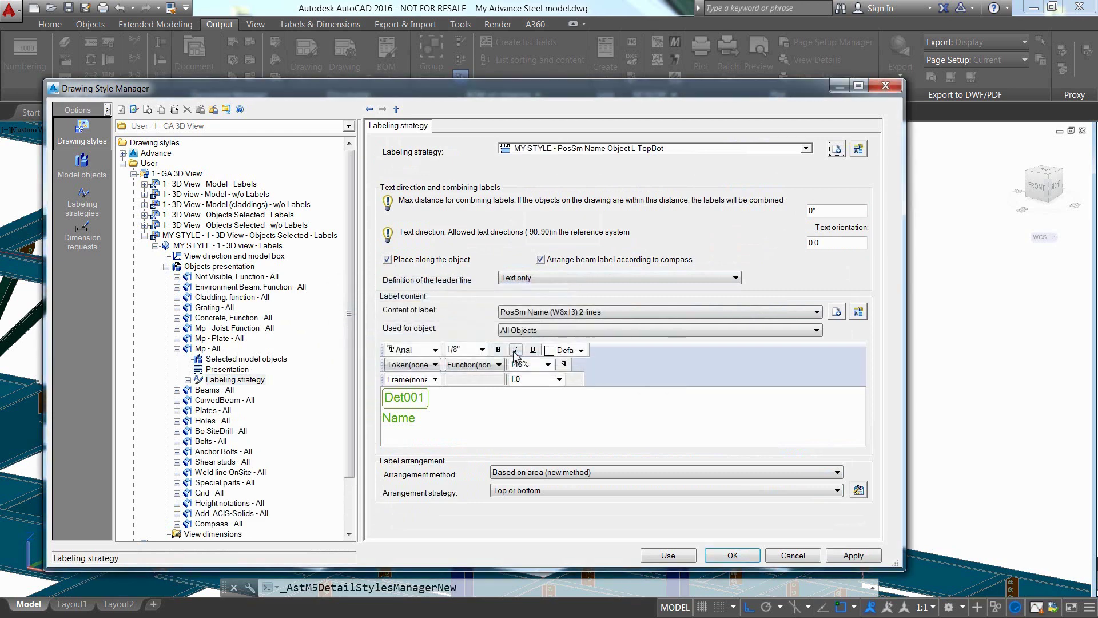
Turn off Place along the object, make leader lines Underscored, and apply.
{"action": "left_click", "coordinate": [387, 259]}
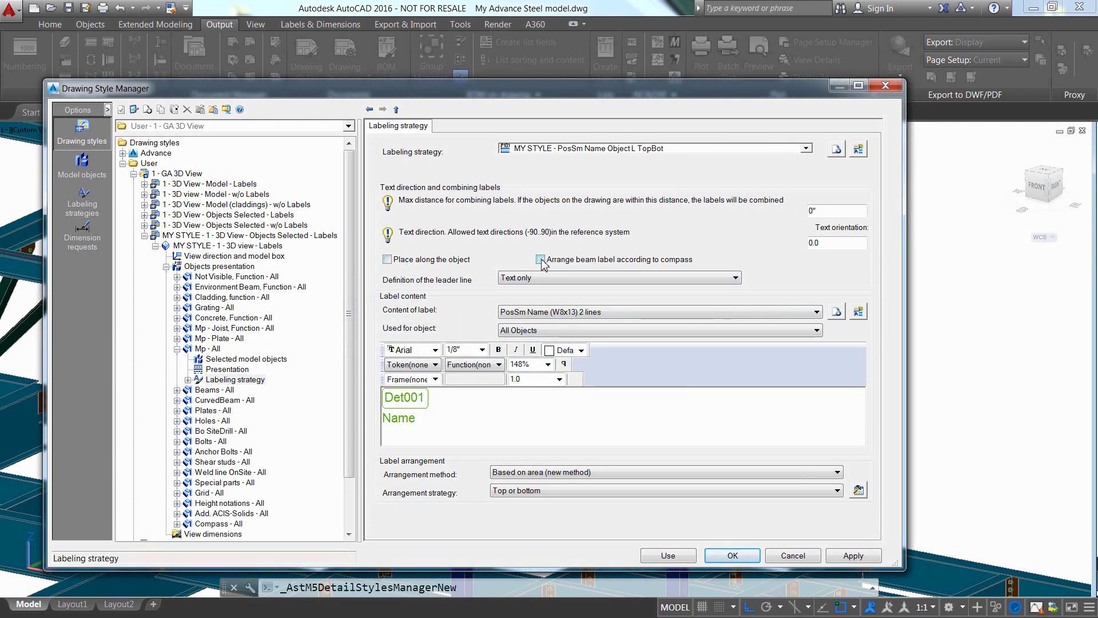
{"action": "left_click", "coordinate": [736, 278]}
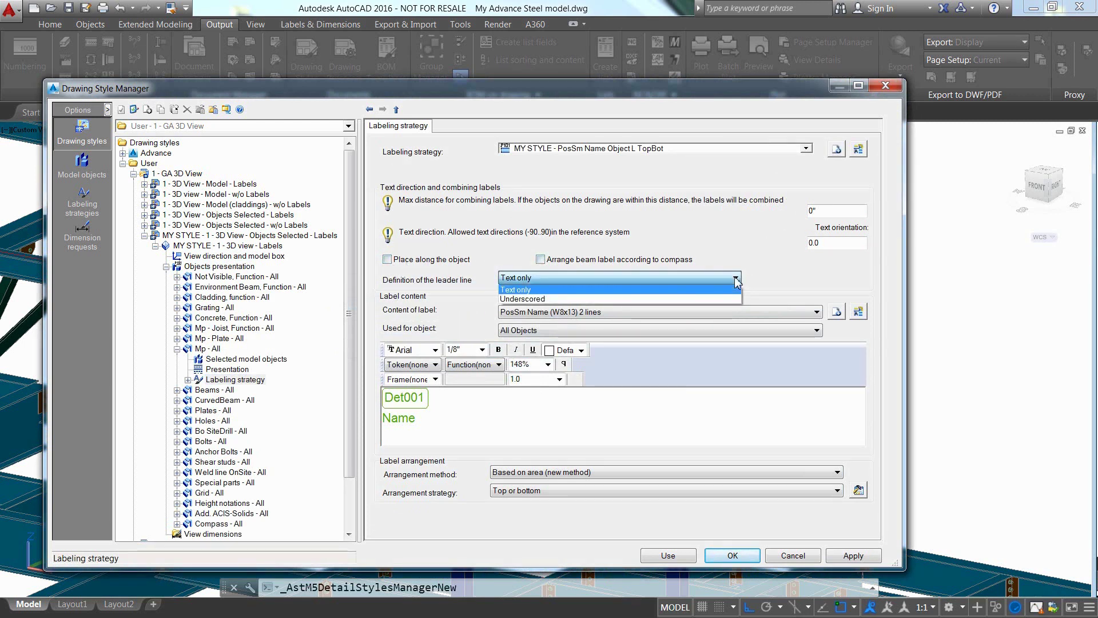
{"action": "left_click", "coordinate": [682, 298]}
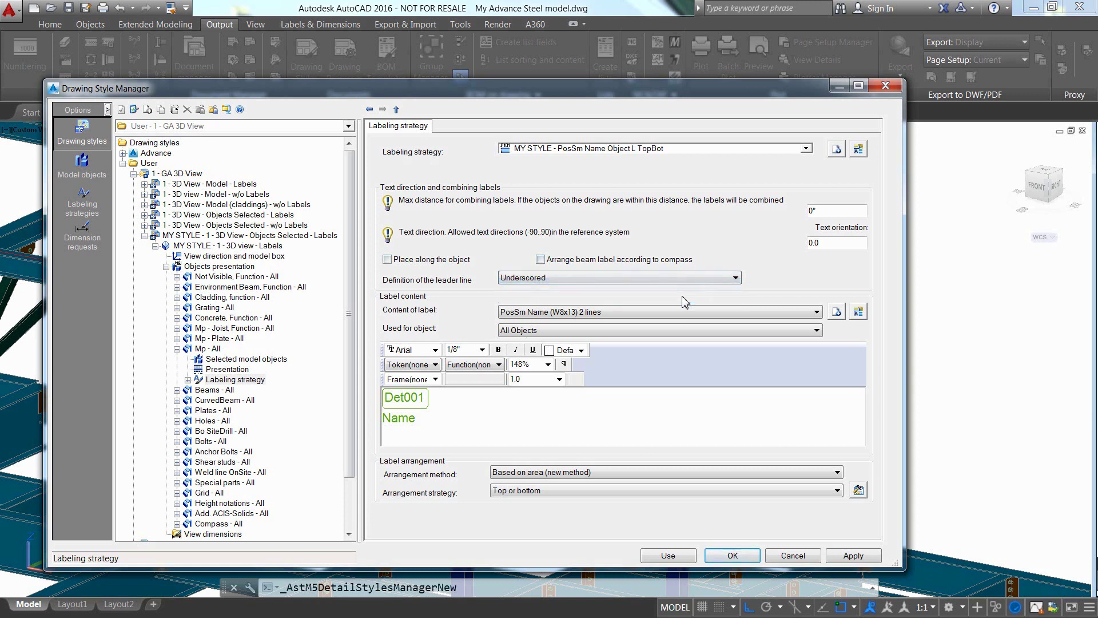
{"action": "left_click", "coordinate": [853, 555]}
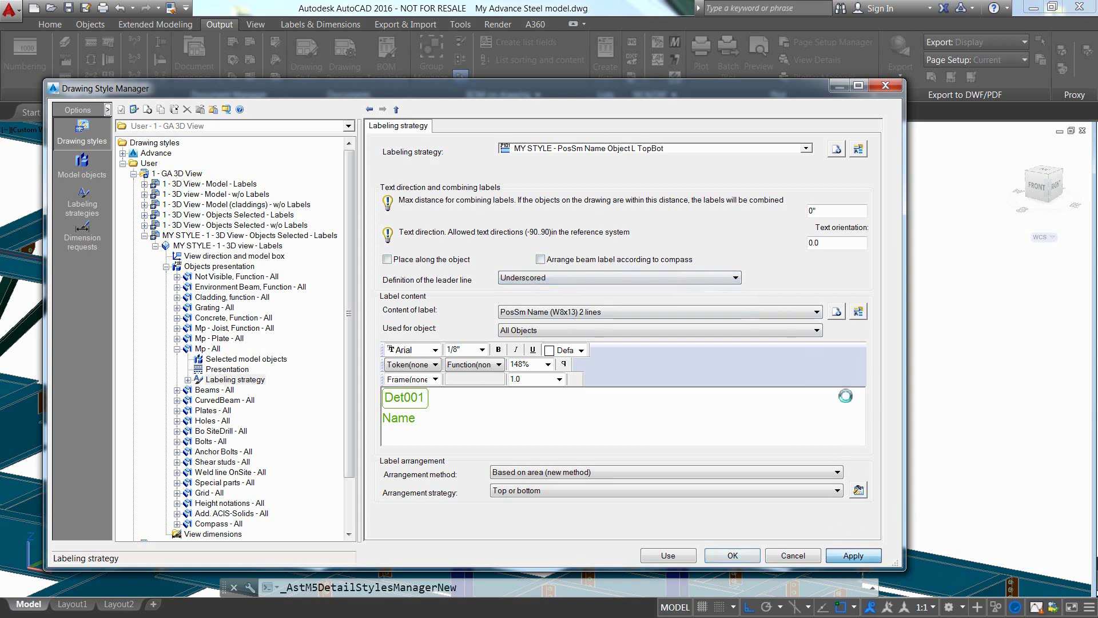
Copy the label content type with the 'MY STYLE -' name prefix.
{"action": "left_click", "coordinate": [836, 311]}
{"action": "left_click_drag", "start_coordinate": [376, 326], "coordinate": [296, 323]}
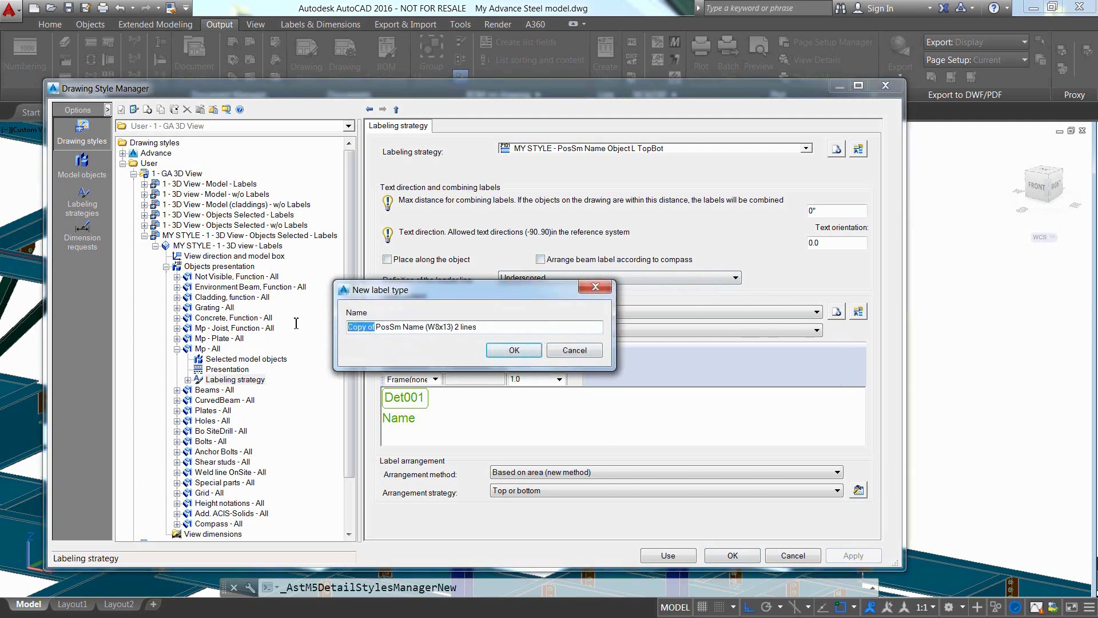
{"action": "type", "text": "MY STYLE"}
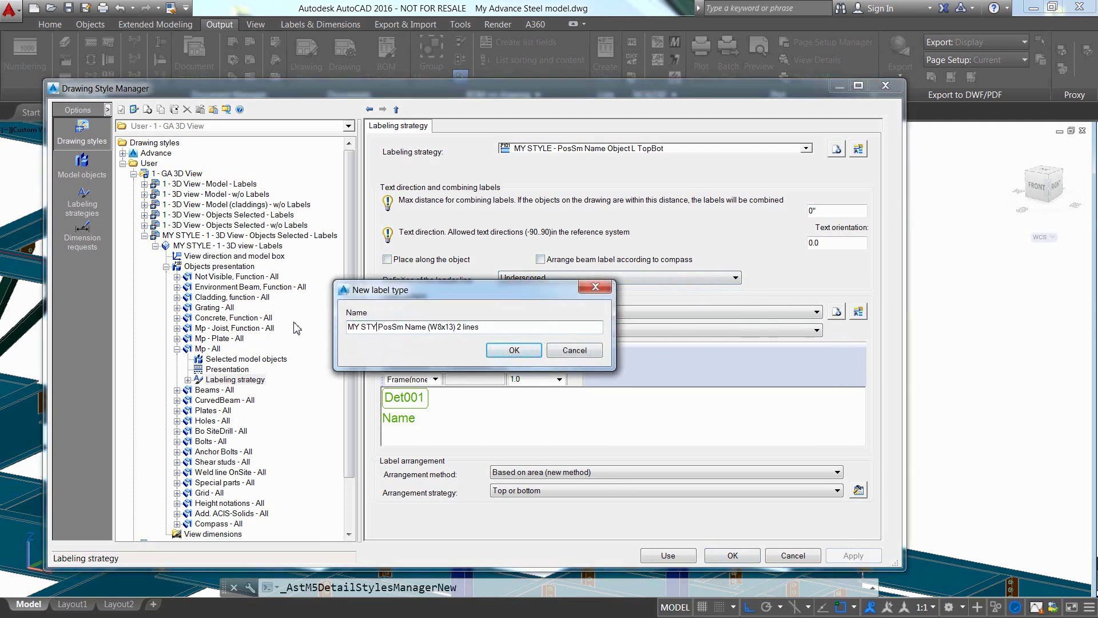
{"action": "type", "text": " -"}
{"action": "left_click", "coordinate": [513, 350]}
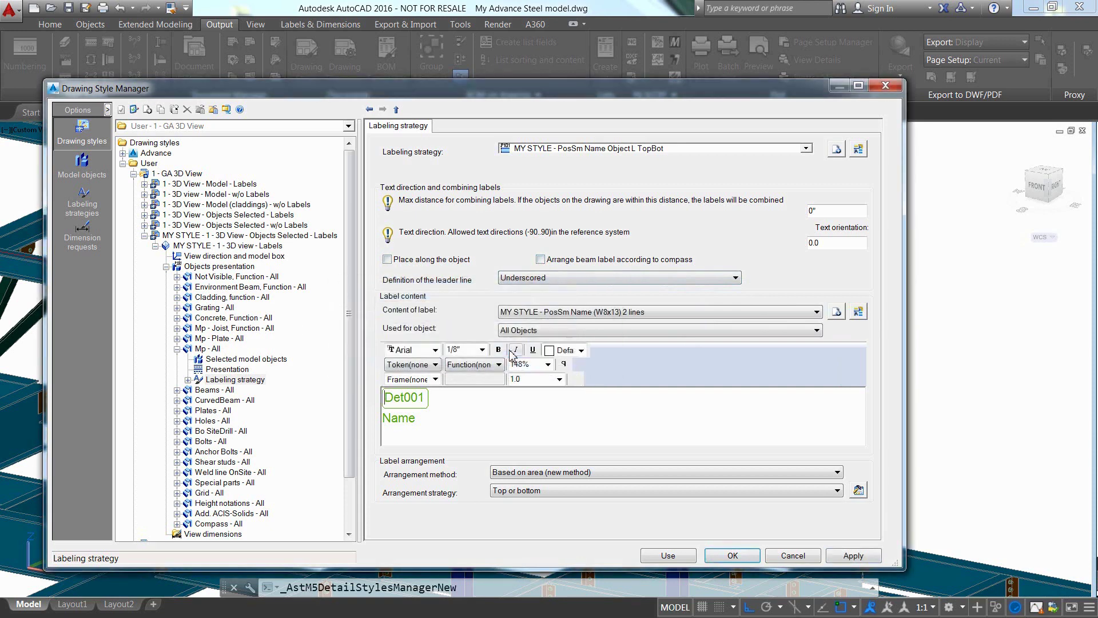
Give the Det001 part mark magenta text in a rectangular frame instead of an oval.
{"action": "left_click_drag", "start_coordinate": [388, 399], "coordinate": [414, 397]}
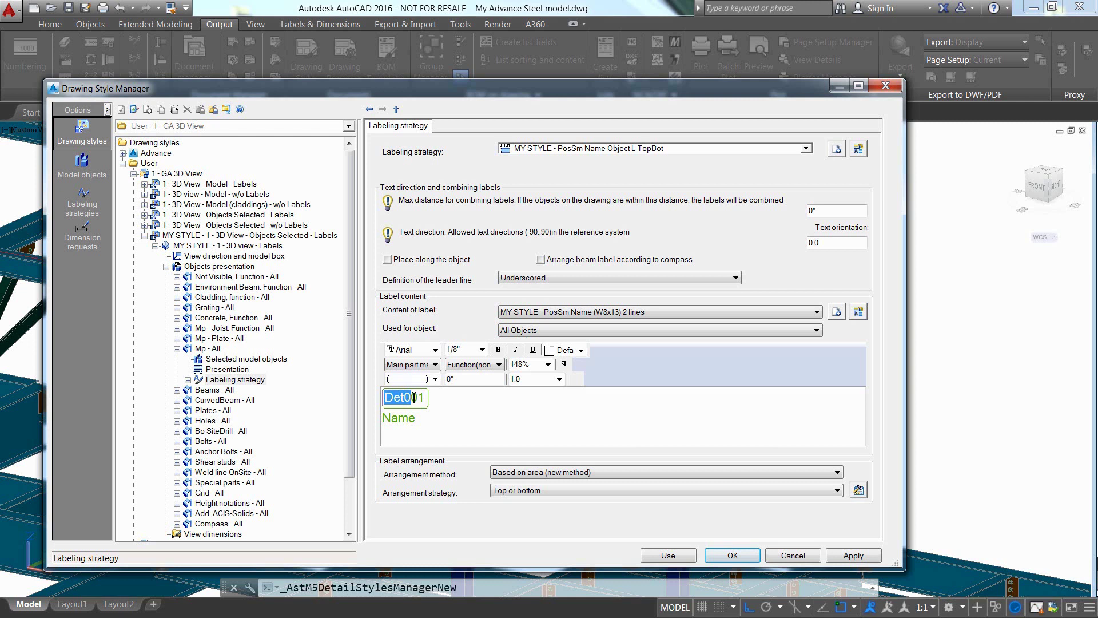
{"action": "left_click", "coordinate": [435, 378]}
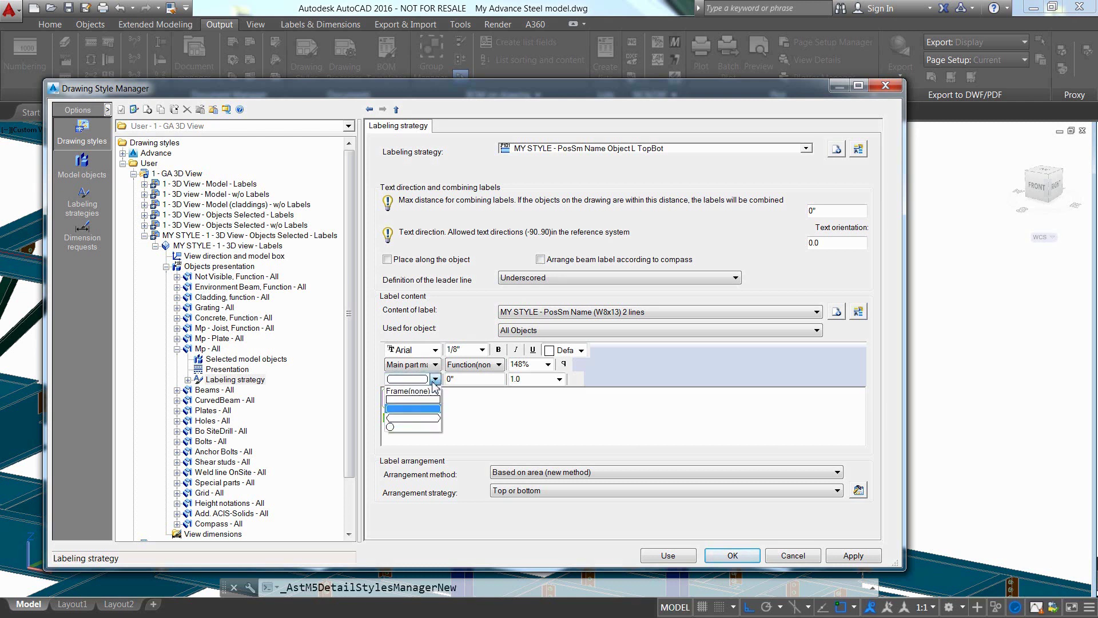
{"action": "left_click", "coordinate": [424, 395]}
{"action": "left_click_drag", "start_coordinate": [388, 397], "coordinate": [424, 396]}
{"action": "left_click", "coordinate": [581, 350]}
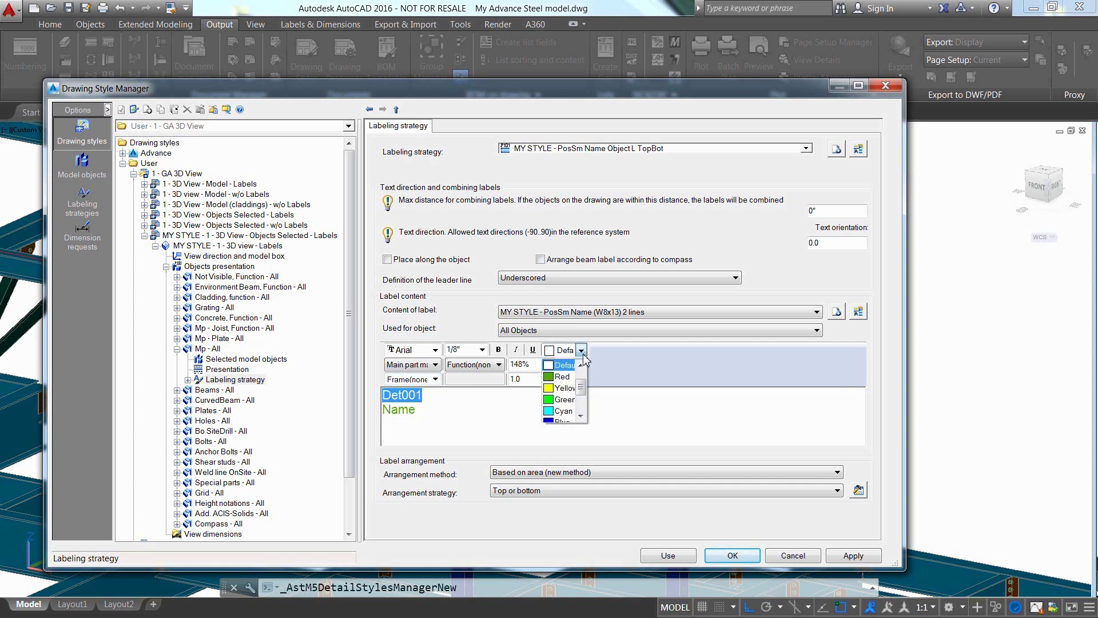
{"action": "left_click_drag", "start_coordinate": [582, 386], "coordinate": [585, 395]}
{"action": "left_click", "coordinate": [561, 411]}
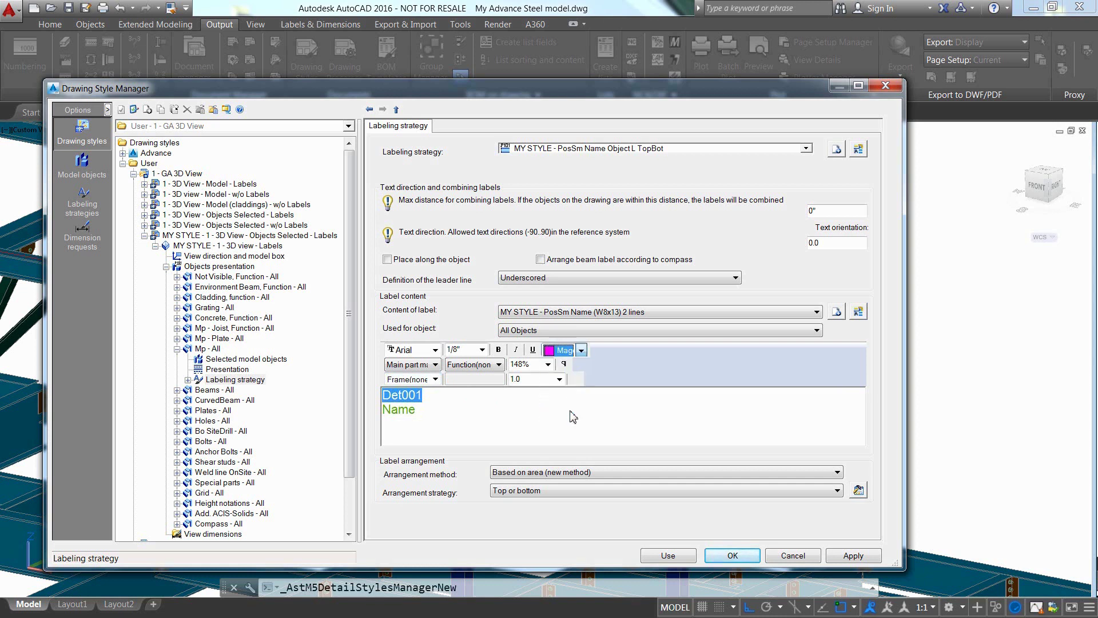
{"action": "left_click", "coordinate": [435, 379]}
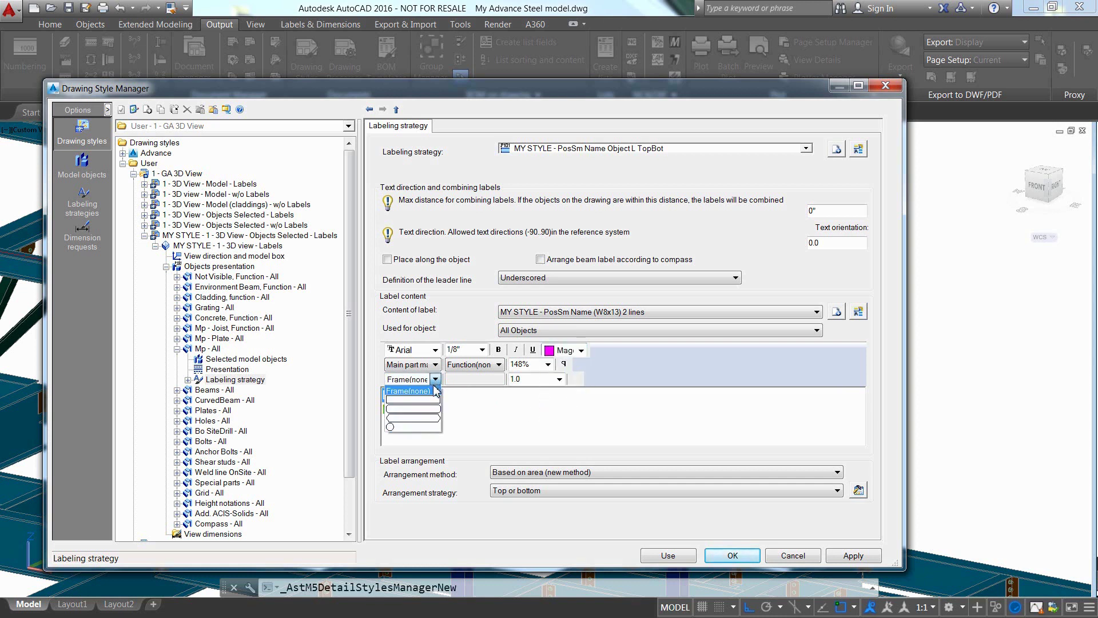
{"action": "left_click", "coordinate": [427, 405]}
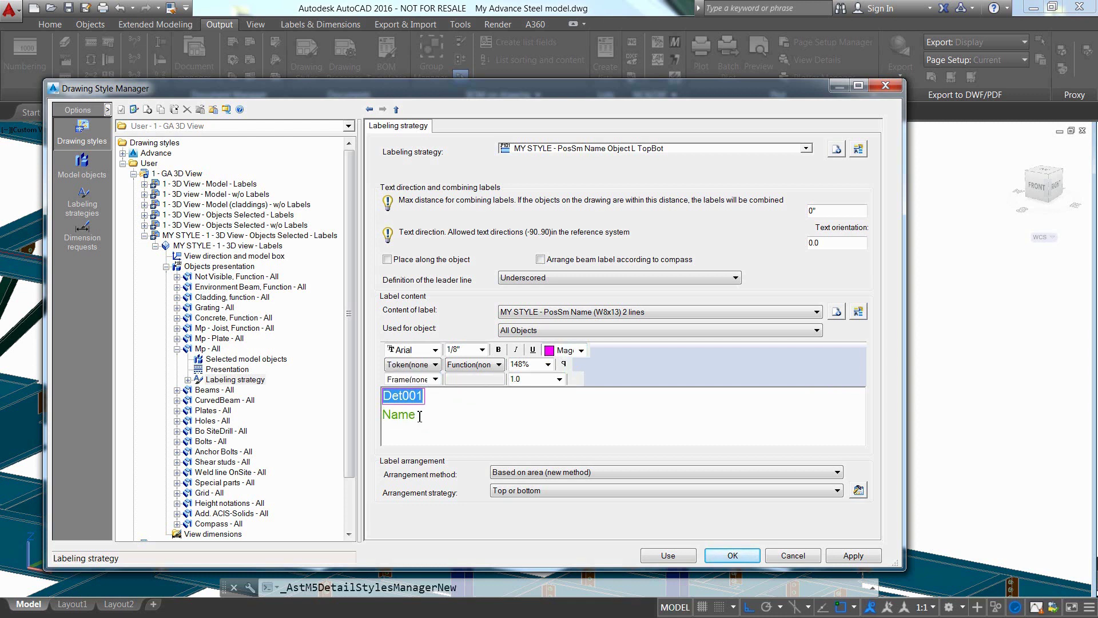
Colour the Name line blue and apply the label content settings.
{"action": "left_click_drag", "start_coordinate": [420, 416], "coordinate": [384, 417]}
{"action": "left_click", "coordinate": [581, 350]}
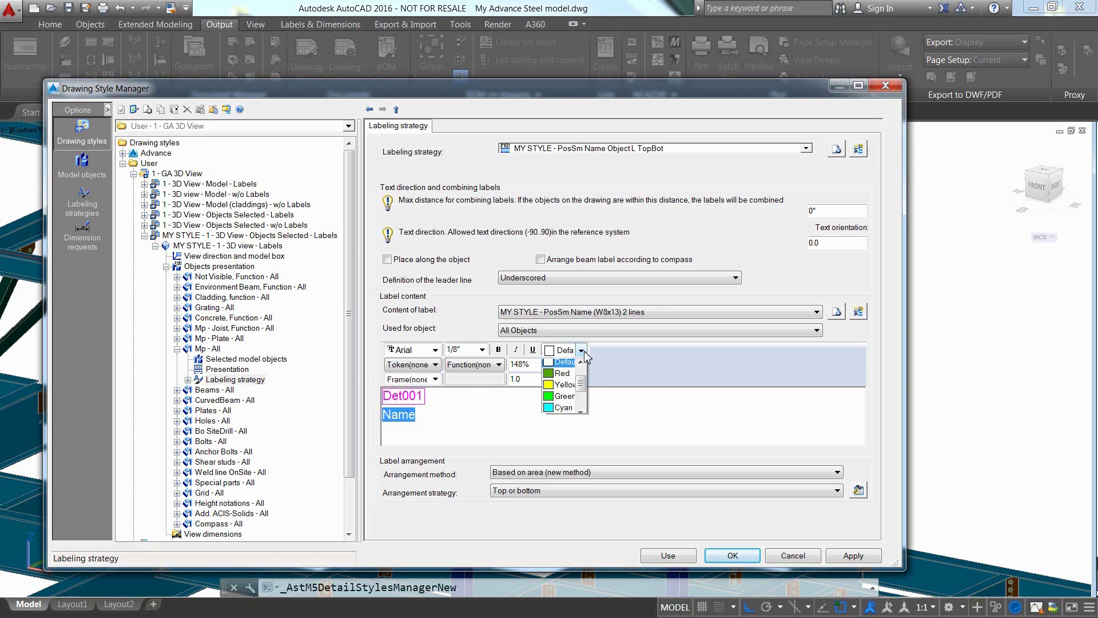
{"action": "left_click_drag", "start_coordinate": [581, 368], "coordinate": [580, 399]}
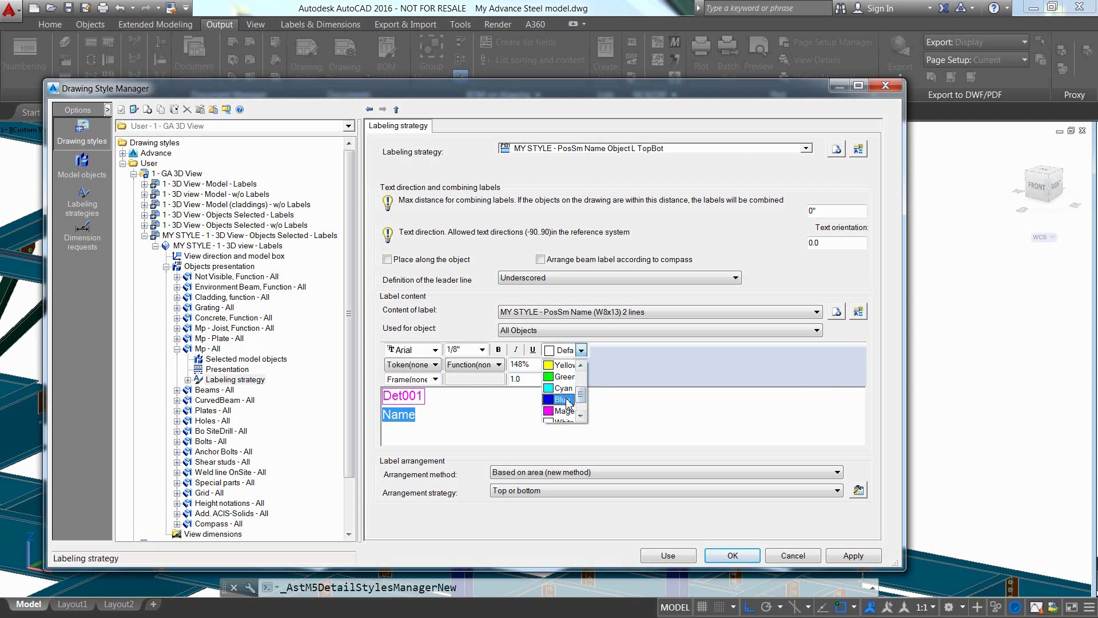
{"action": "left_click", "coordinate": [563, 399]}
{"action": "left_click", "coordinate": [542, 414]}
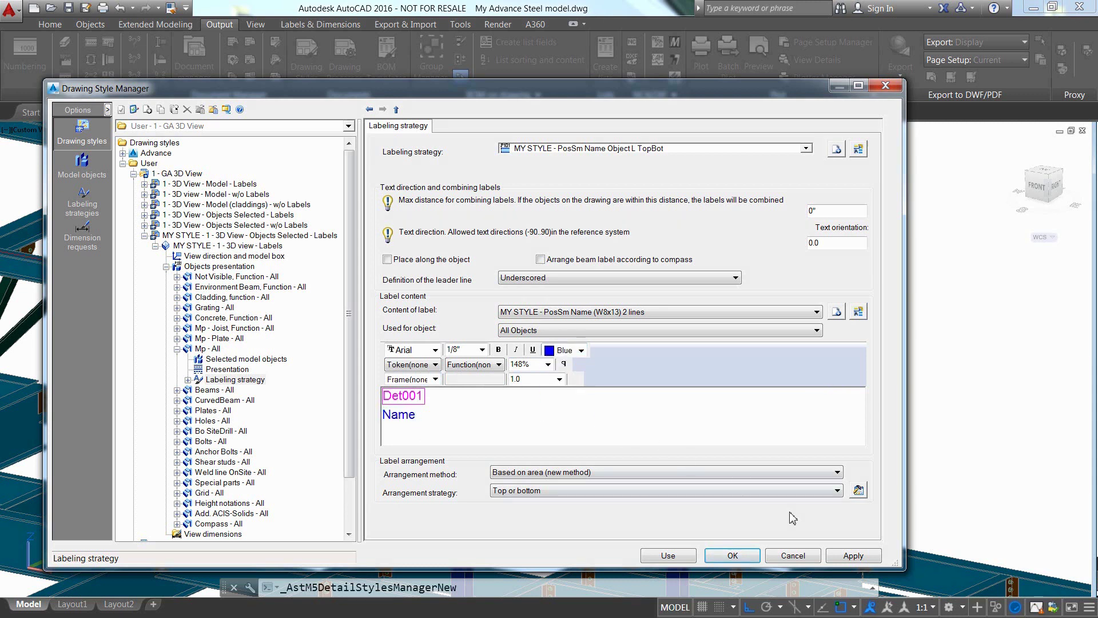
{"action": "left_click", "coordinate": [849, 556]}
Set the label arrangement strategy to All Areas, apply, and confirm with OK.
{"action": "left_click", "coordinate": [837, 490]}
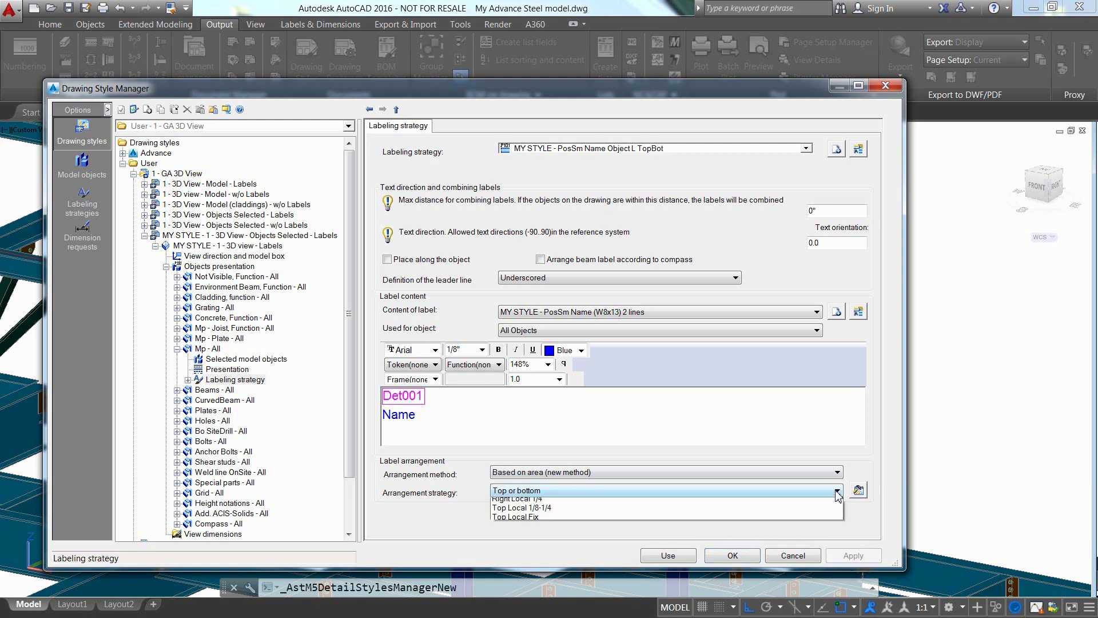
{"action": "left_click", "coordinate": [711, 509]}
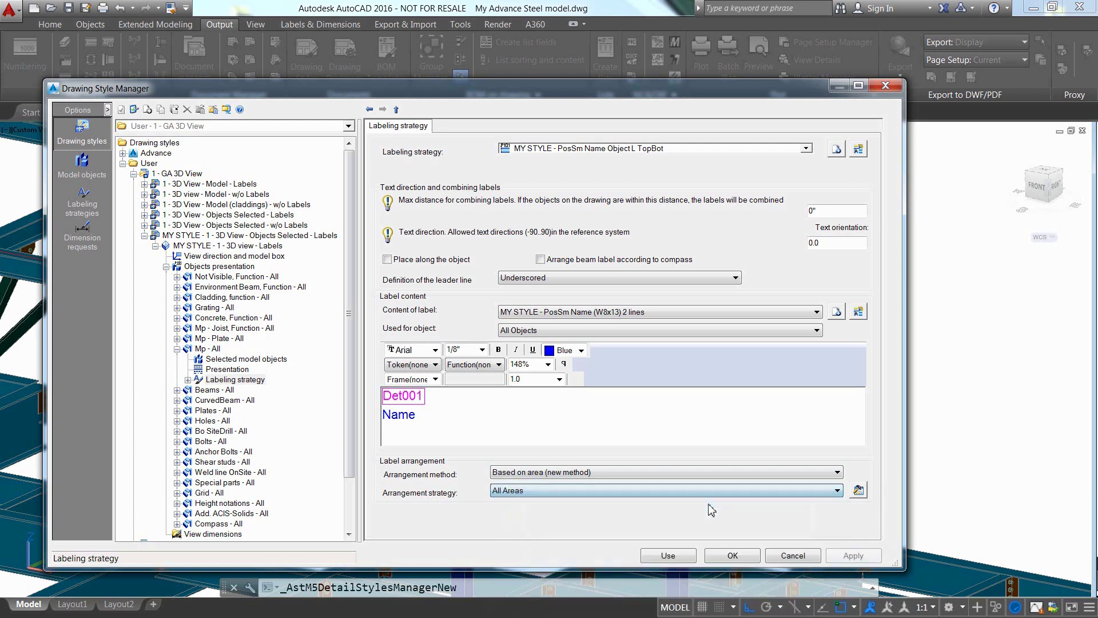
{"action": "left_click", "coordinate": [854, 555]}
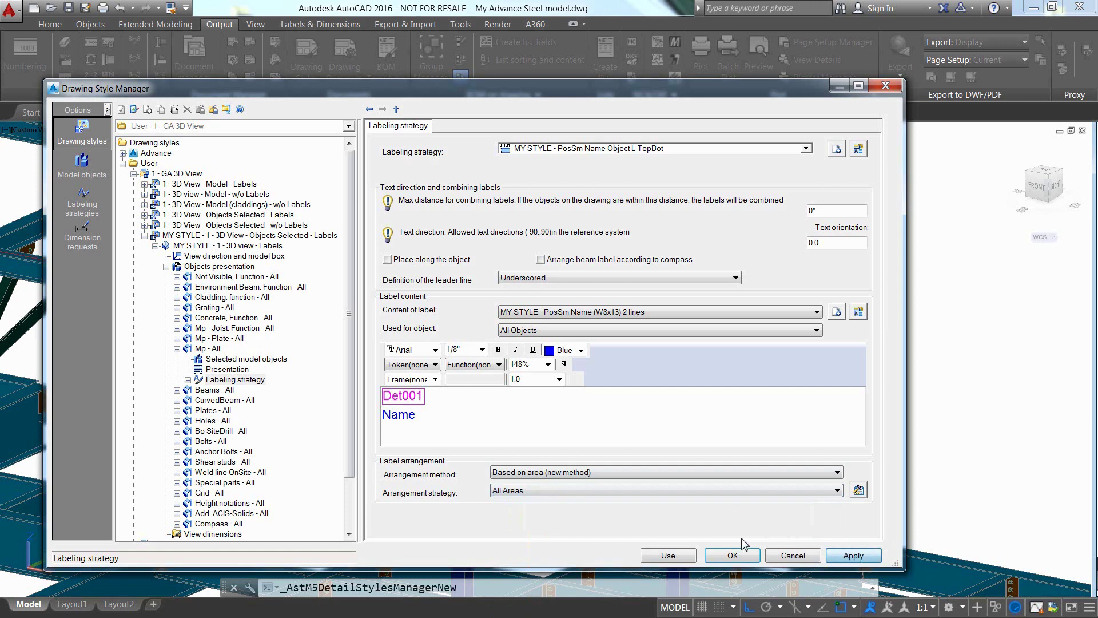
{"action": "left_click", "coordinate": [733, 556]}
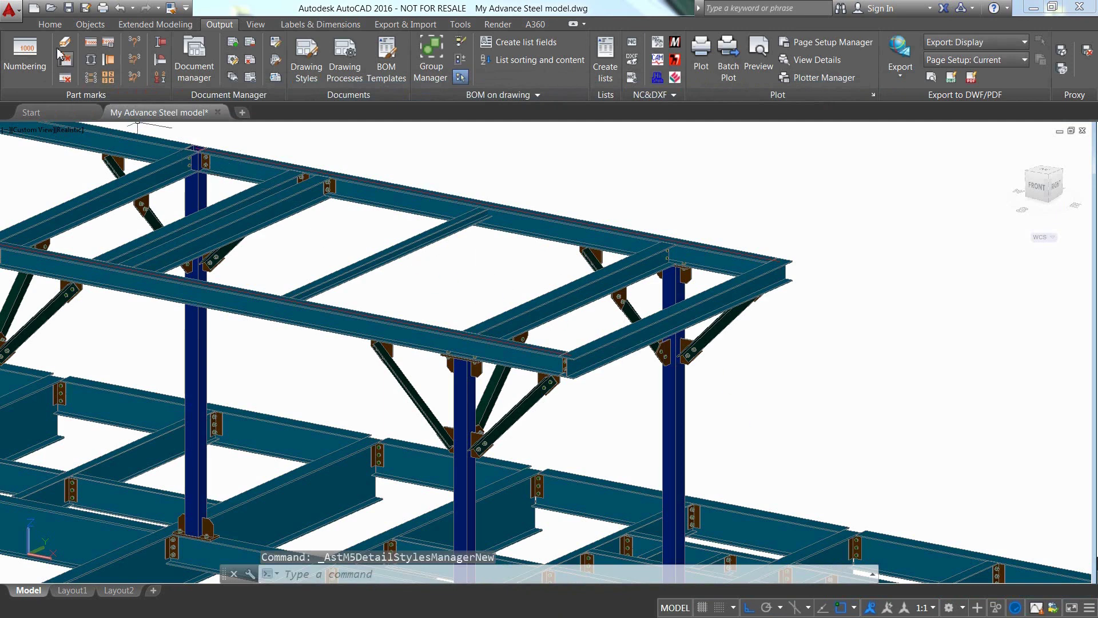
Align the UCS to the current view with UCS View from the Advance Steel Tool Palette.
{"action": "left_click", "coordinate": [51, 25]}
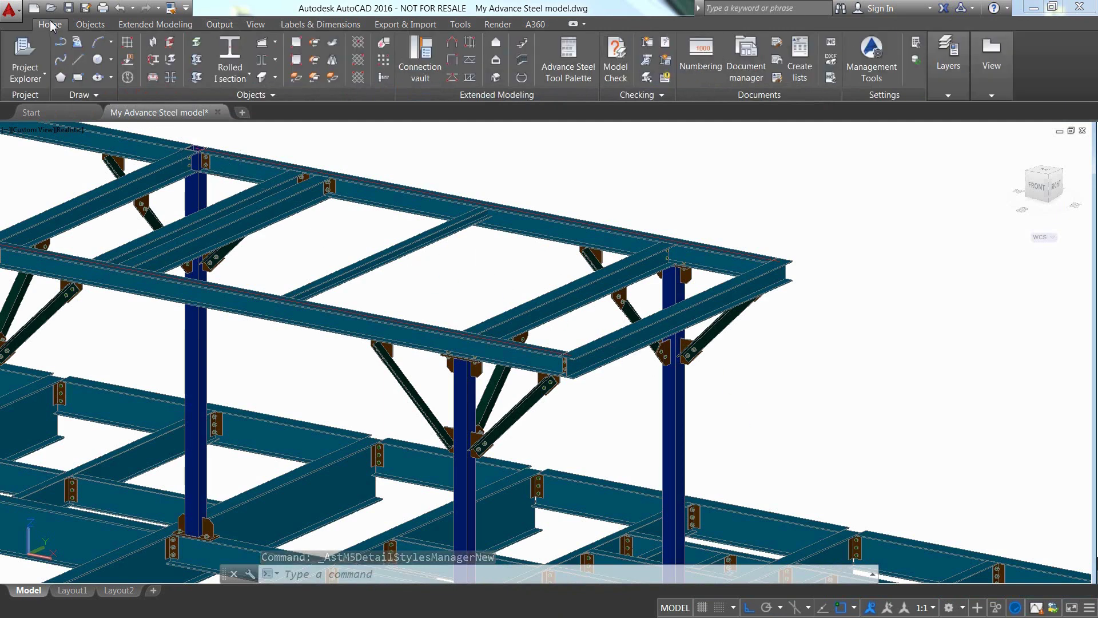
{"action": "left_click", "coordinate": [571, 71]}
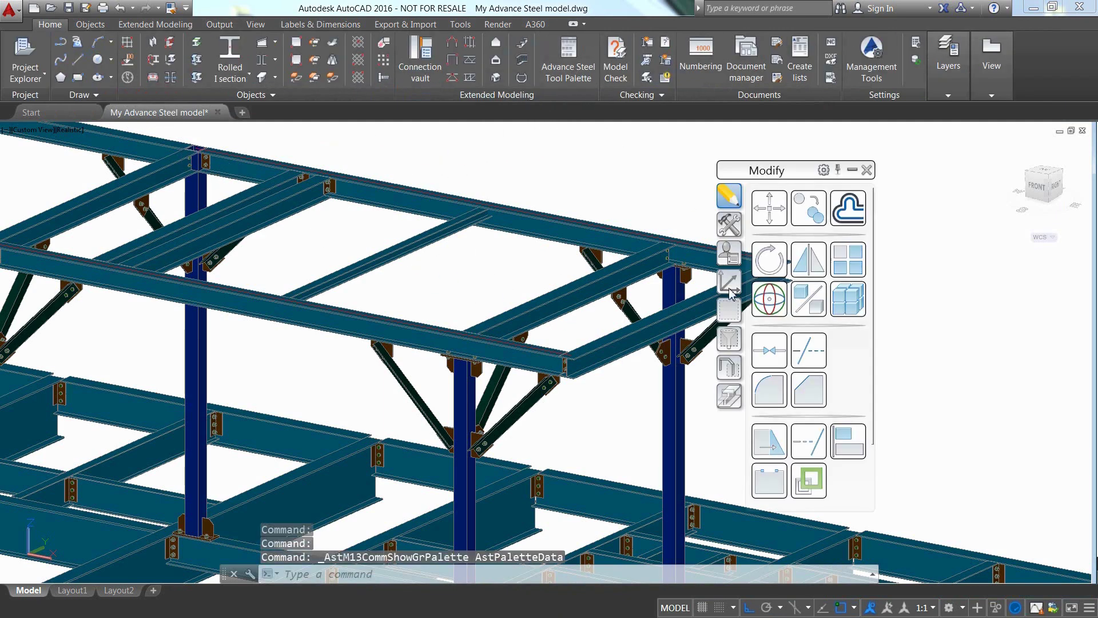
{"action": "left_click", "coordinate": [731, 290]}
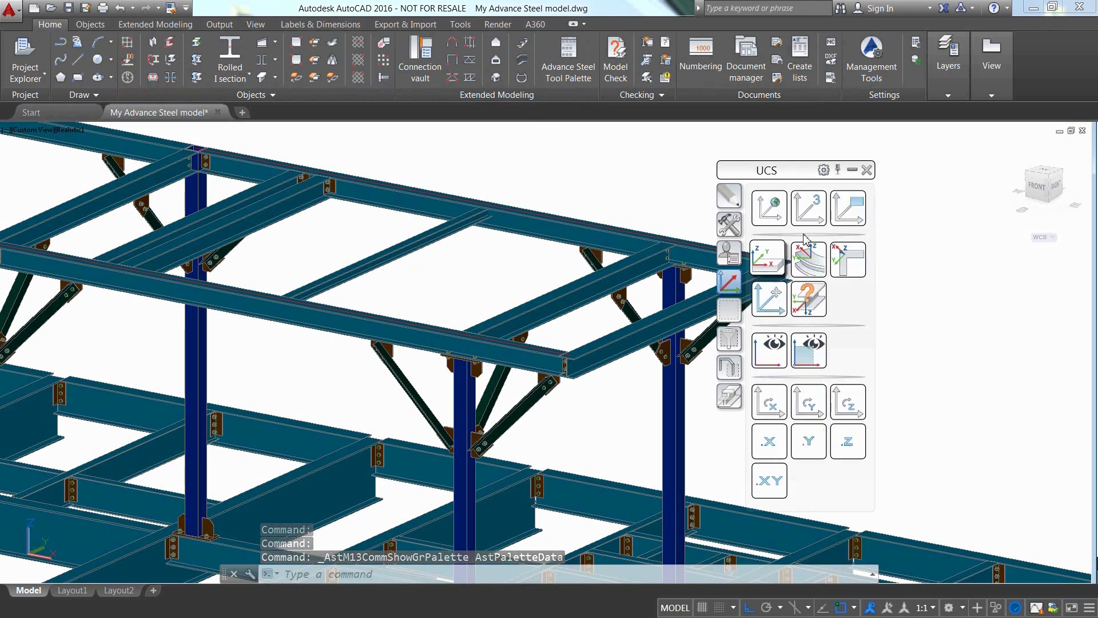
{"action": "left_click", "coordinate": [847, 215]}
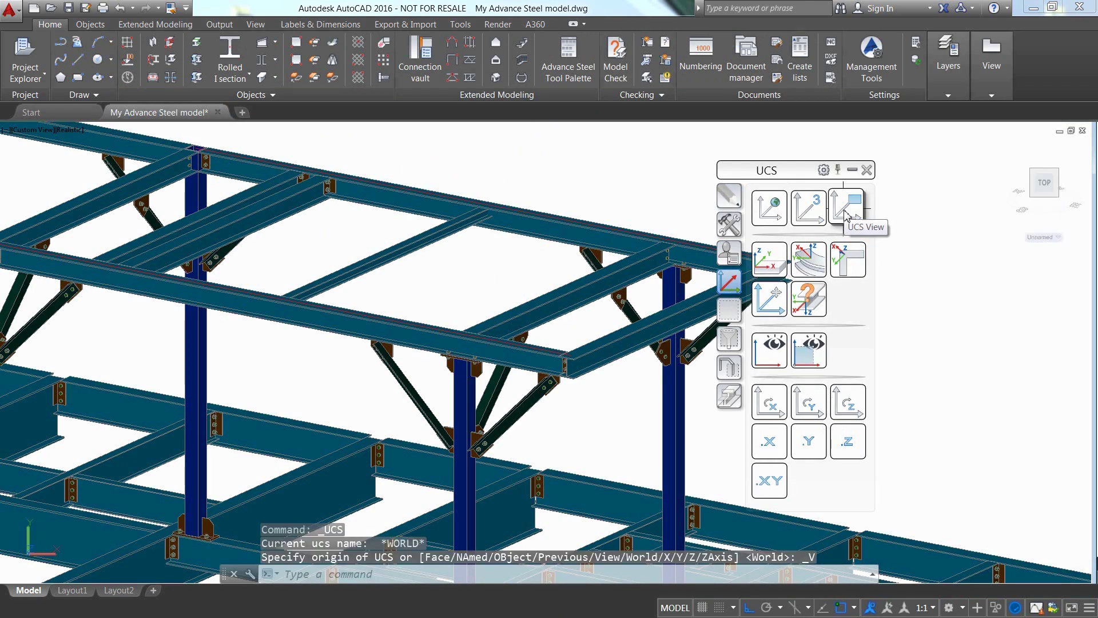
{"action": "left_click", "coordinate": [867, 170]}
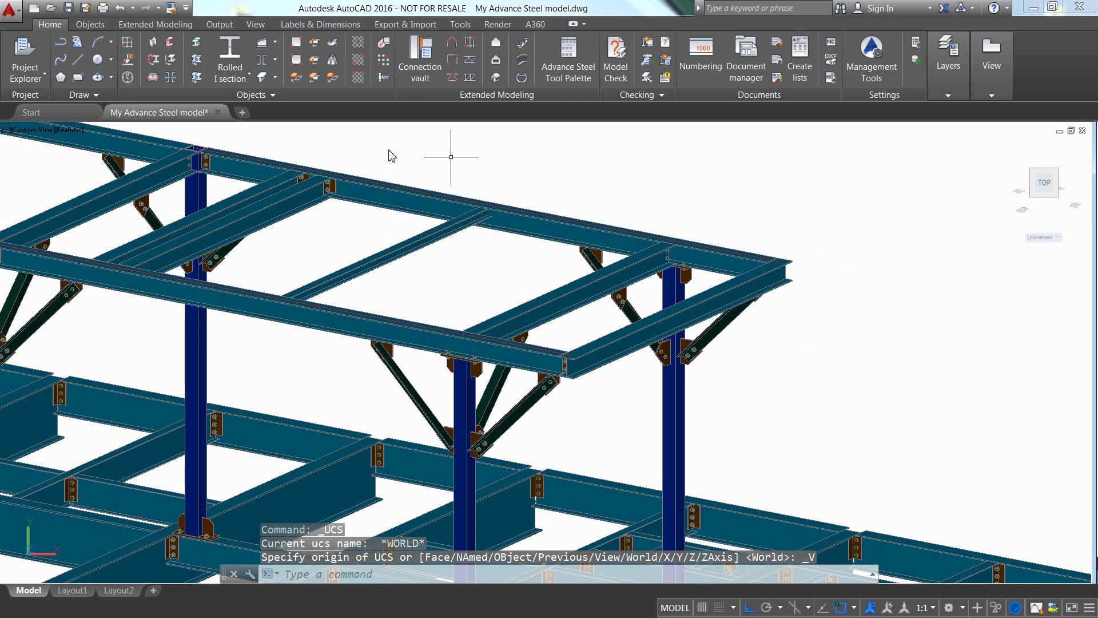
{"action": "left_click", "coordinate": [219, 24]}
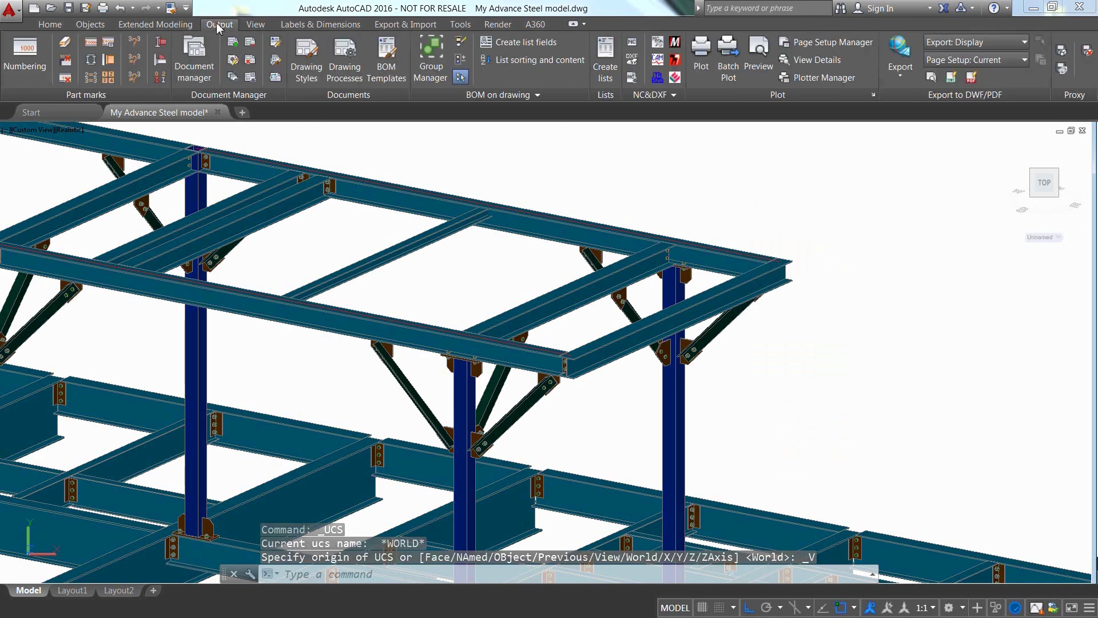
Start a drawing with the MY STYLE 3D labels style and window-select the 84 roof frame members.
{"action": "left_click", "coordinate": [232, 60]}
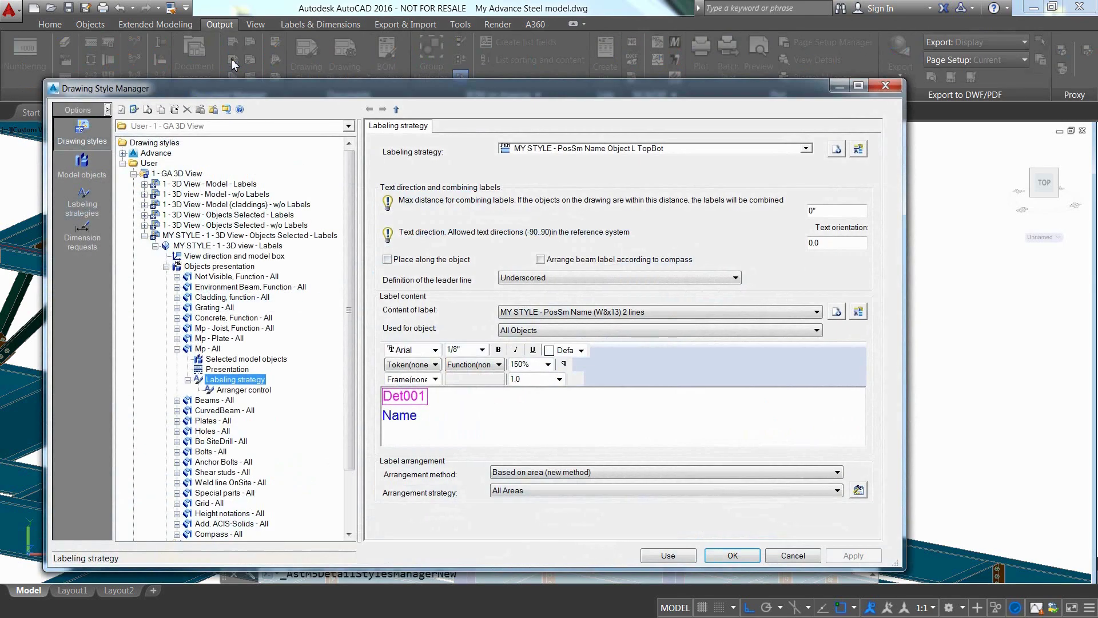
{"action": "left_click", "coordinate": [257, 236]}
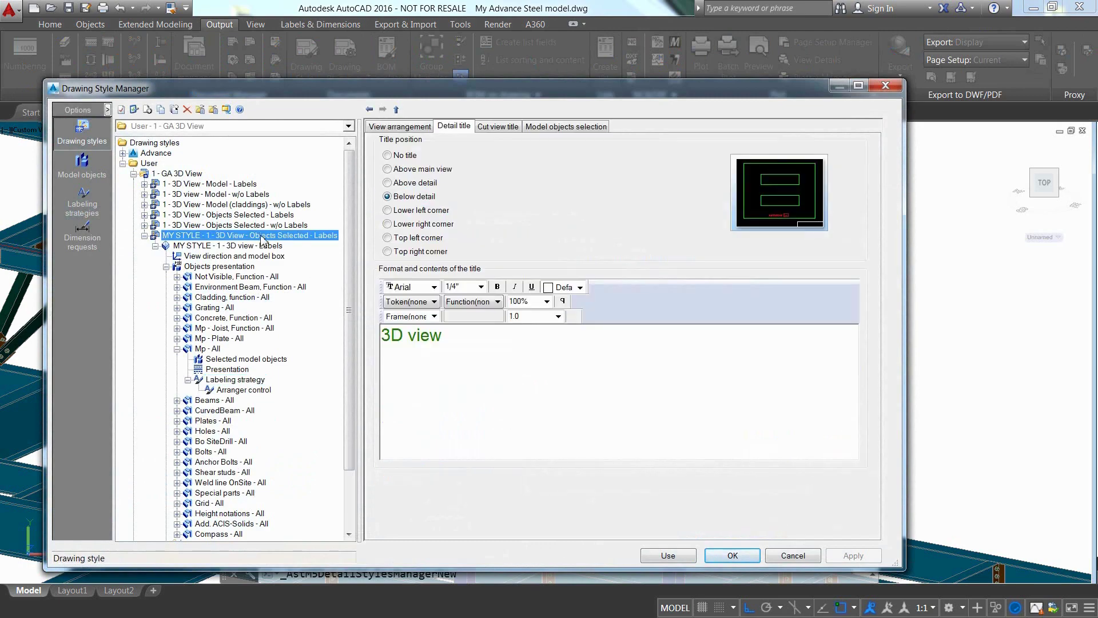
{"action": "left_click", "coordinate": [668, 555]}
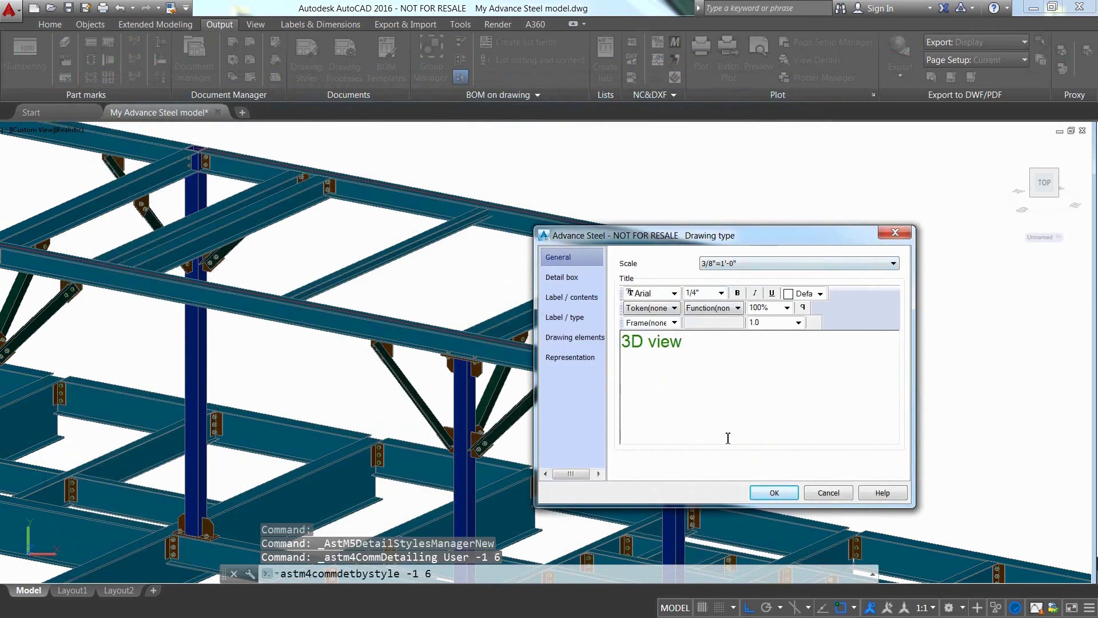
{"action": "left_click", "coordinate": [774, 493]}
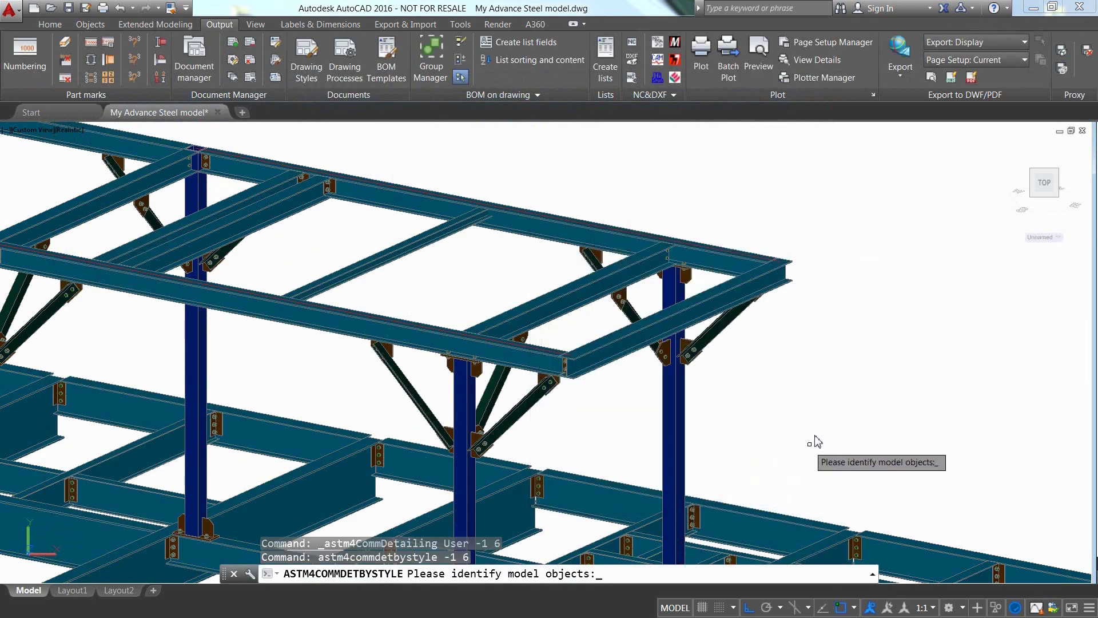
{"action": "left_click", "coordinate": [817, 432]}
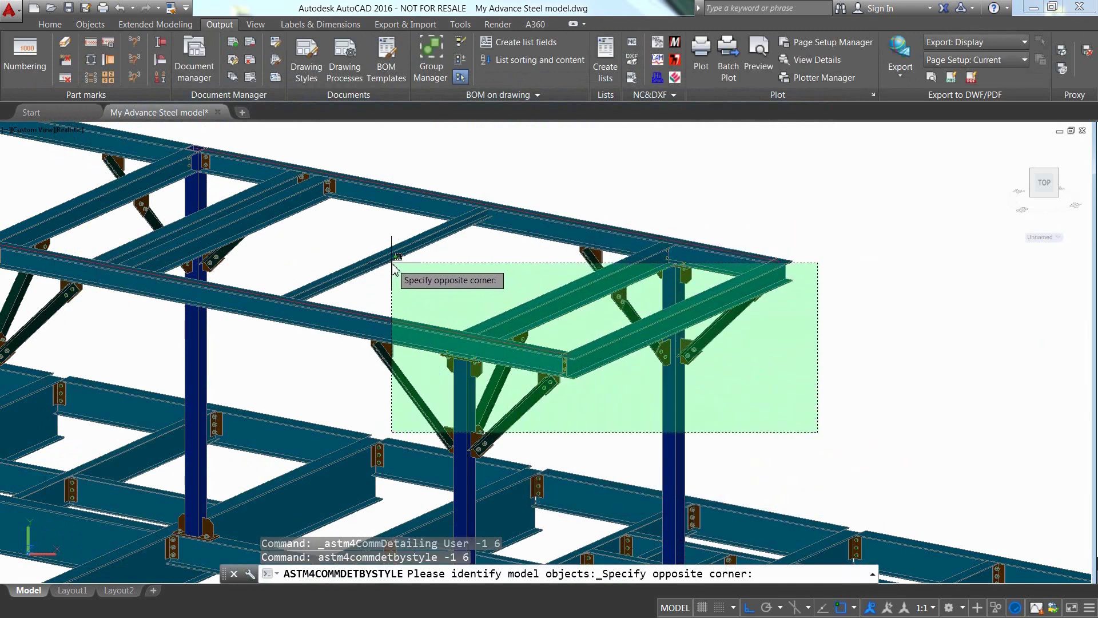
{"action": "left_click", "coordinate": [392, 263]}
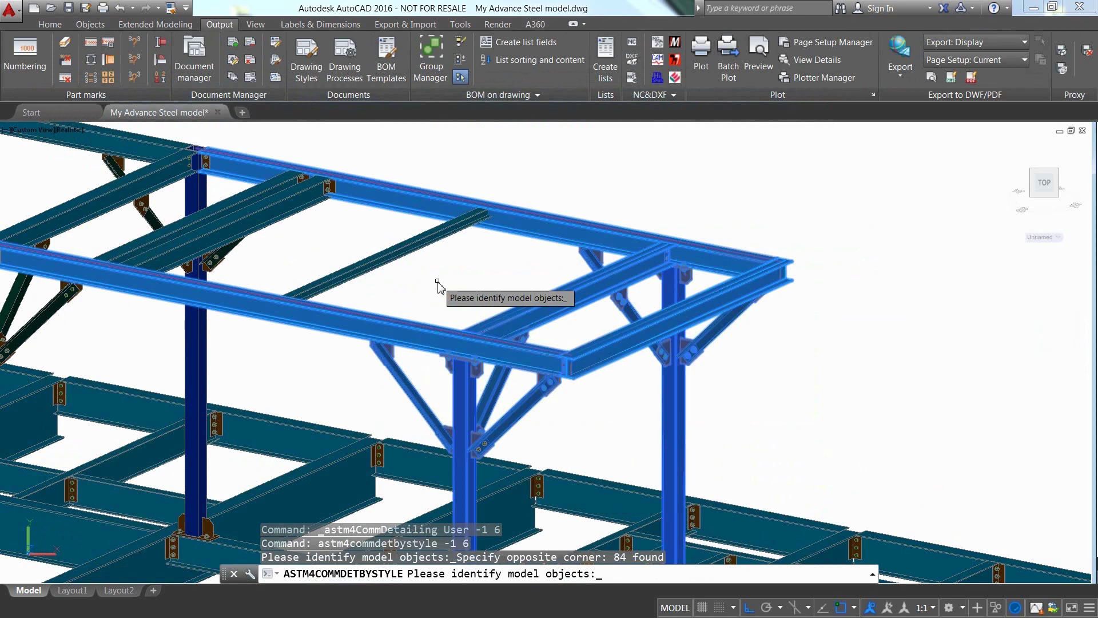
{"action": "key", "text": "Return"}
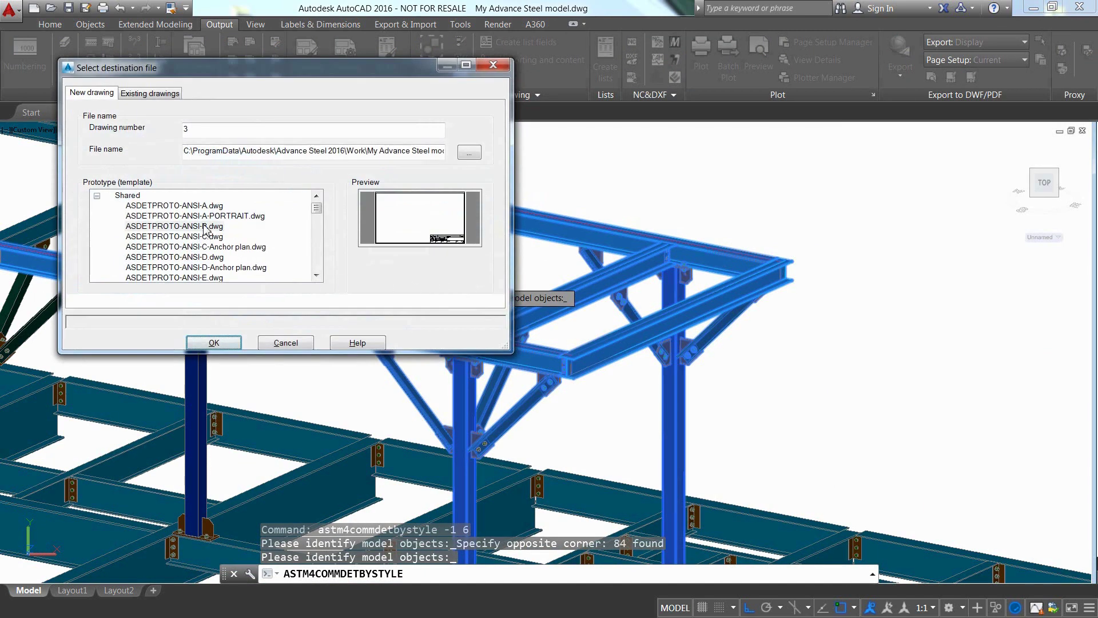
Number the drawing GA1234 on the ASDETPROTO-ANSI-B.dwg prototype and close the style manager.
{"action": "left_click", "coordinate": [205, 227]}
{"action": "double_click", "coordinate": [188, 129]}
{"action": "type", "text": "GA1234"}
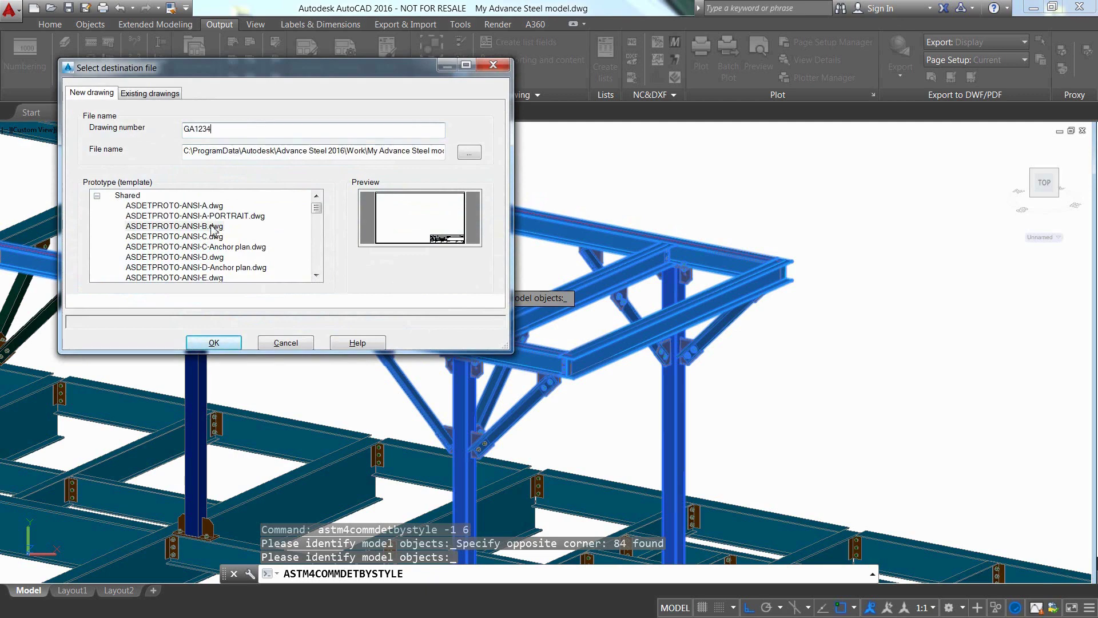
{"action": "left_click", "coordinate": [214, 343]}
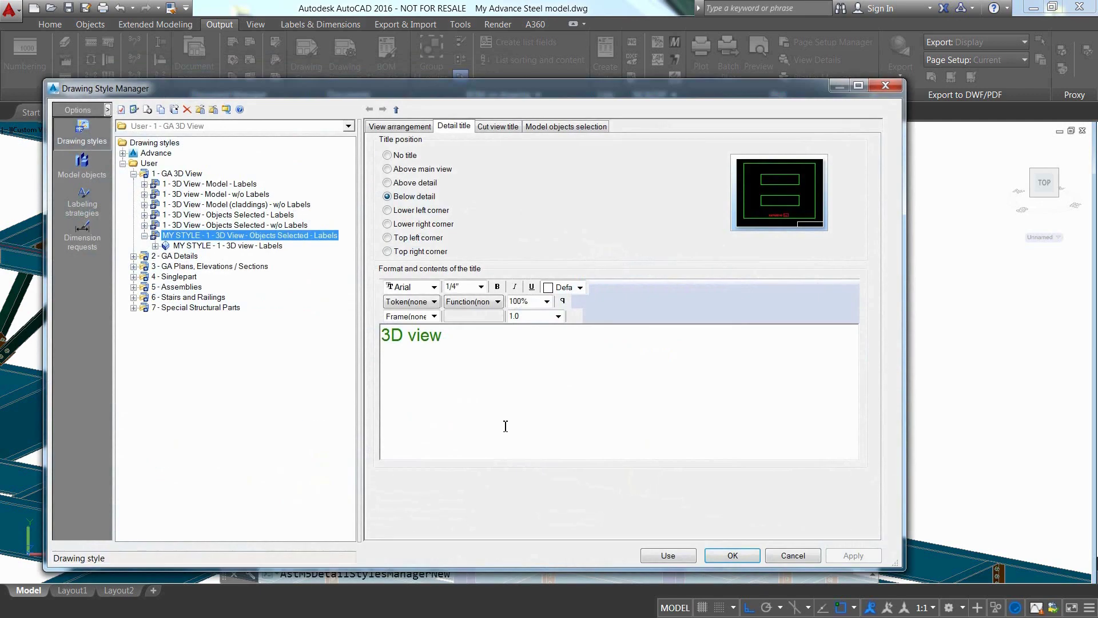
{"action": "left_click", "coordinate": [729, 553]}
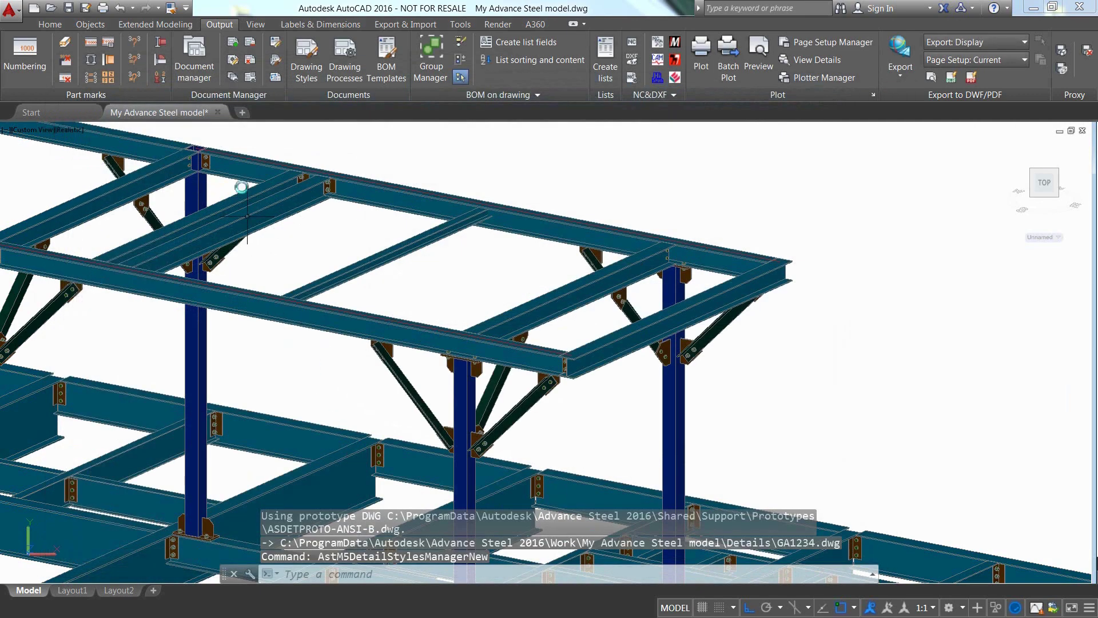
Open GA1234.dwg from the up-to-date details in the Document Manager.
{"action": "left_click", "coordinate": [201, 66]}
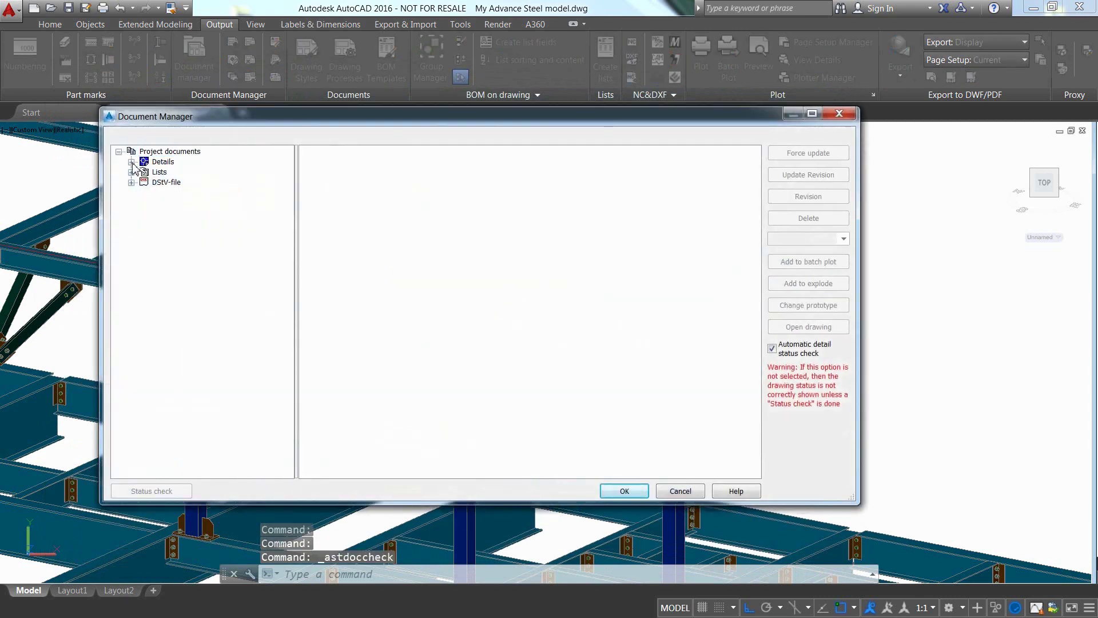
{"action": "left_click", "coordinate": [131, 162]}
{"action": "left_click", "coordinate": [144, 172]}
{"action": "left_click", "coordinate": [207, 192]}
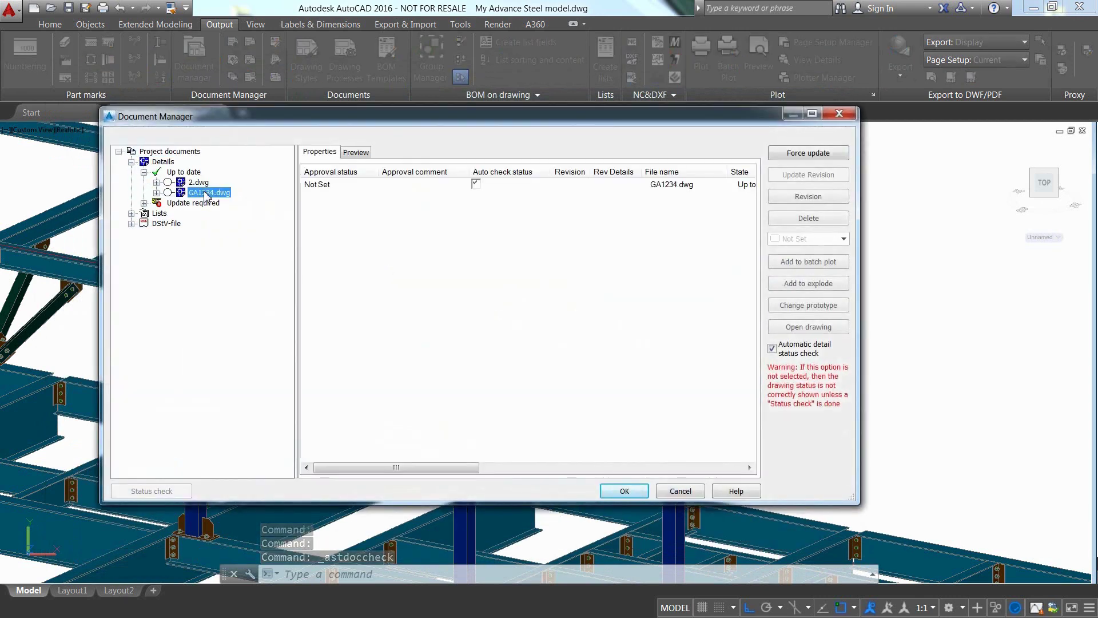
{"action": "left_click", "coordinate": [809, 327]}
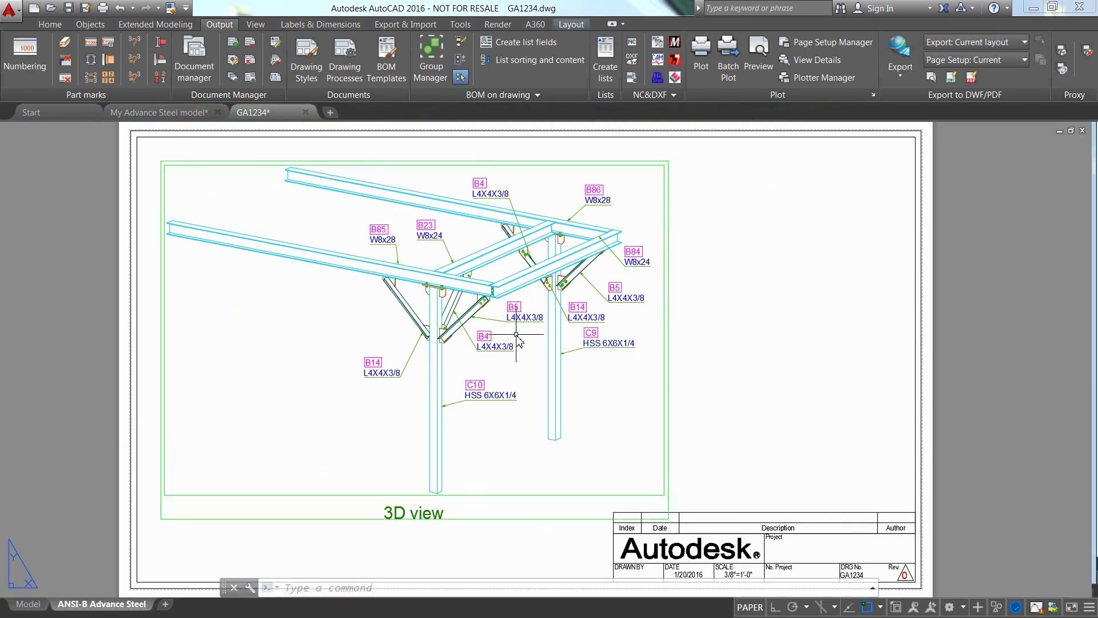
{"action": "scroll", "coordinate": [517, 333], "scroll_direction": "up", "scroll_amount": 6}
{"action": "middle_click_drag", "start_coordinate": [516, 335], "coordinate": [561, 187]}
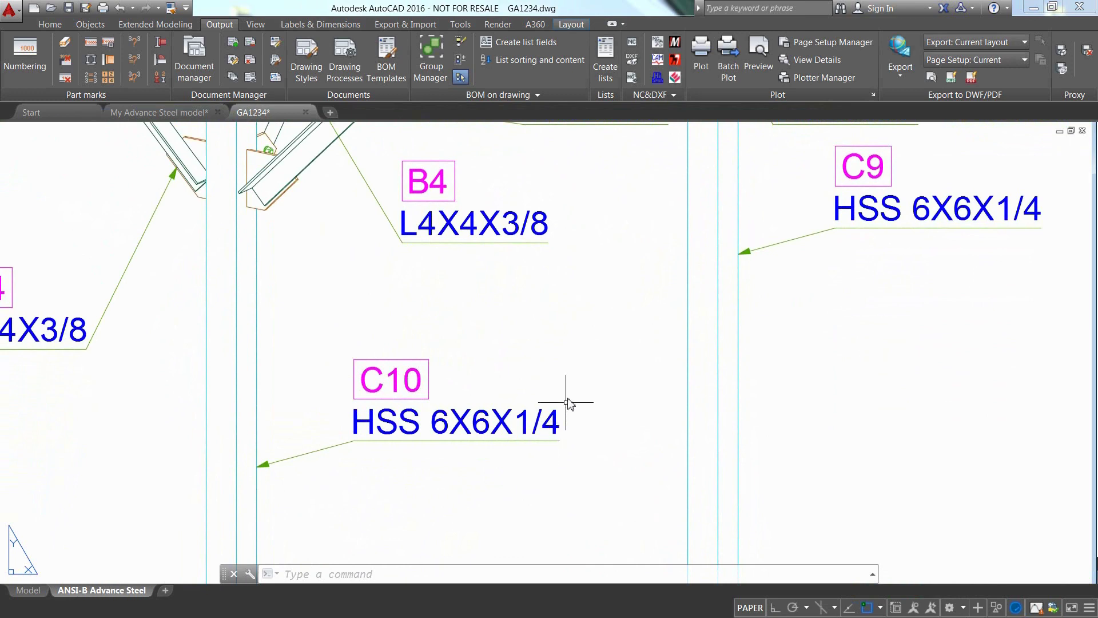
{"action": "scroll", "coordinate": [567, 392], "scroll_direction": "down", "scroll_amount": 2}
{"action": "scroll", "coordinate": [567, 392], "scroll_direction": "down", "scroll_amount": 3}
{"action": "scroll", "coordinate": [584, 362], "scroll_direction": "up", "scroll_amount": 1}
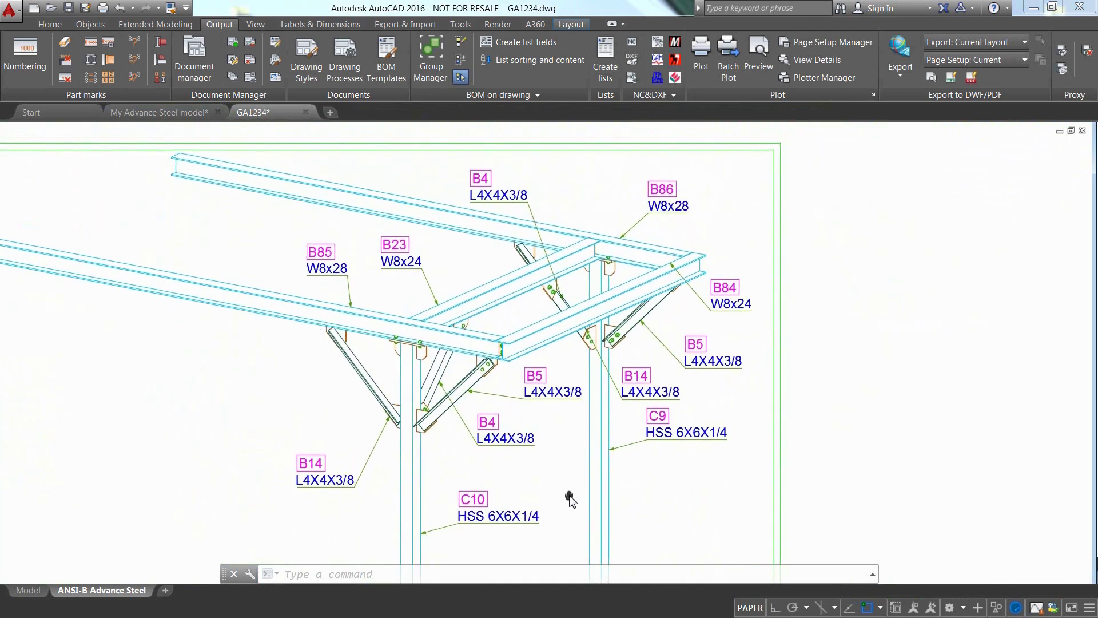